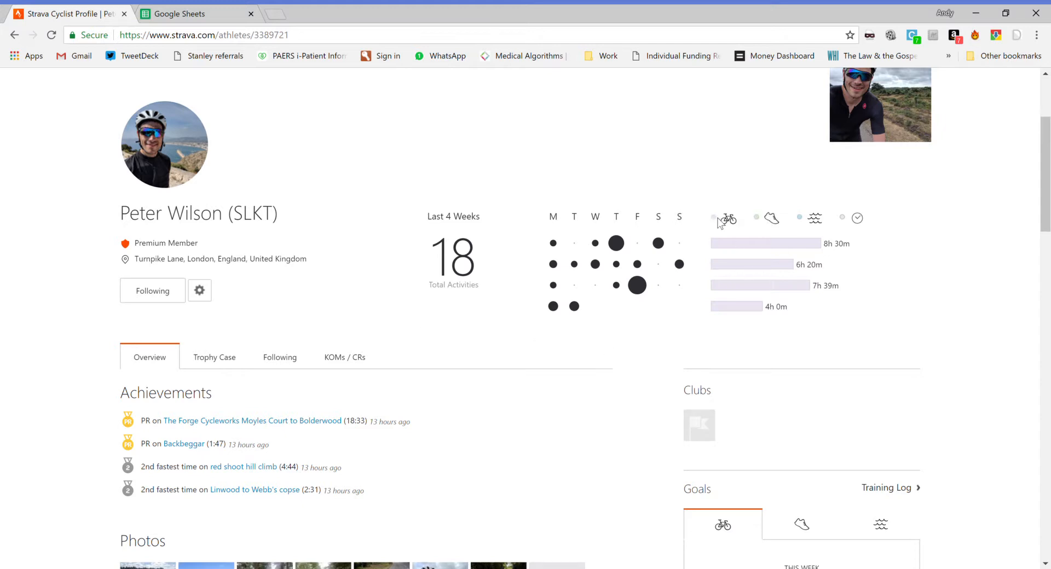
Step: Open the Focus spins ride from the activity feed on the athlete's profile
mouse_move(617, 251)
scroll(342, 369, down, 9)
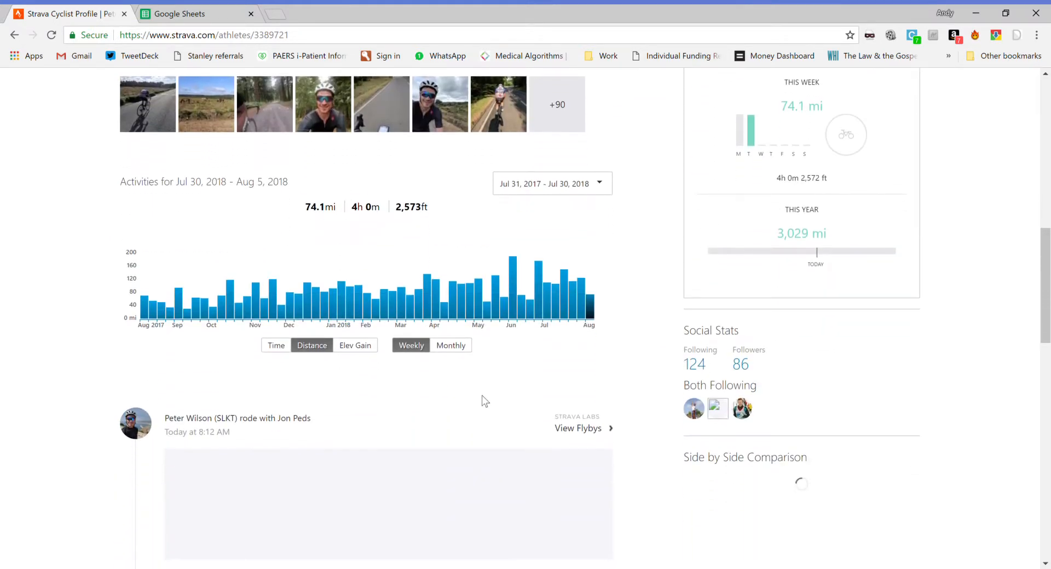
scroll(482, 395, up, 10)
scroll(481, 395, down, 8)
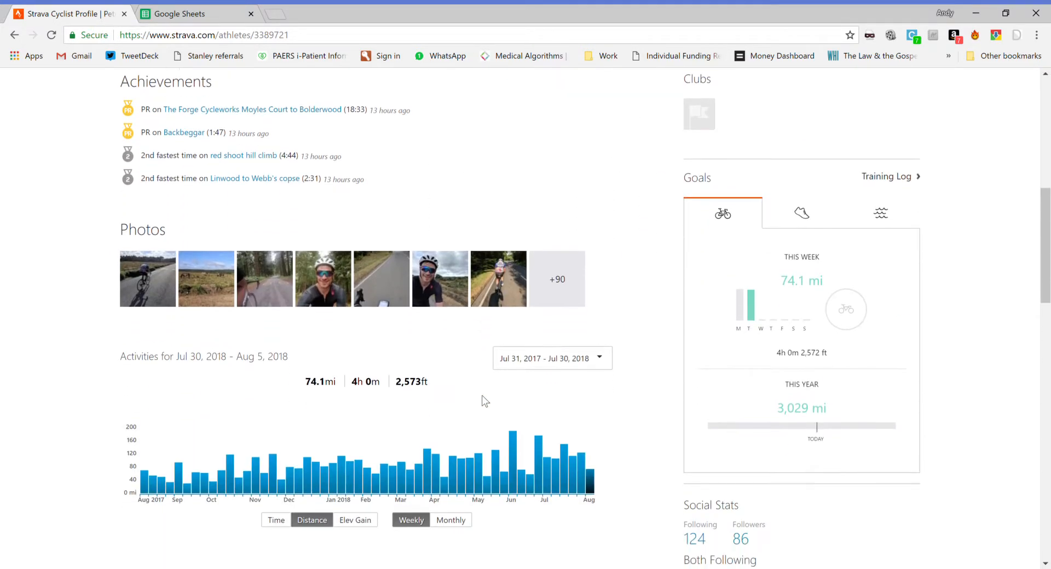
scroll(482, 395, down, 1)
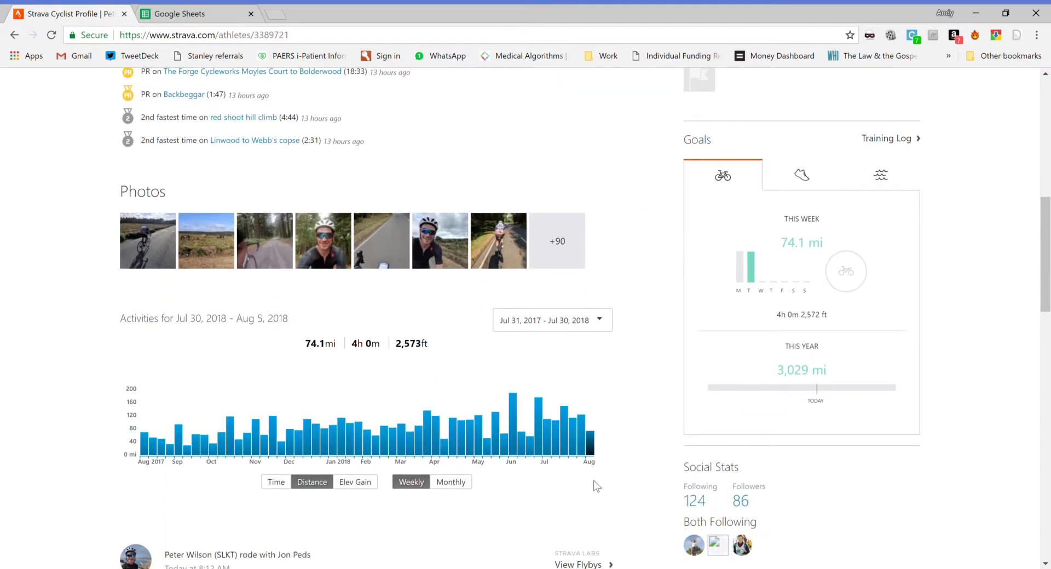
scroll(597, 485, down, 10)
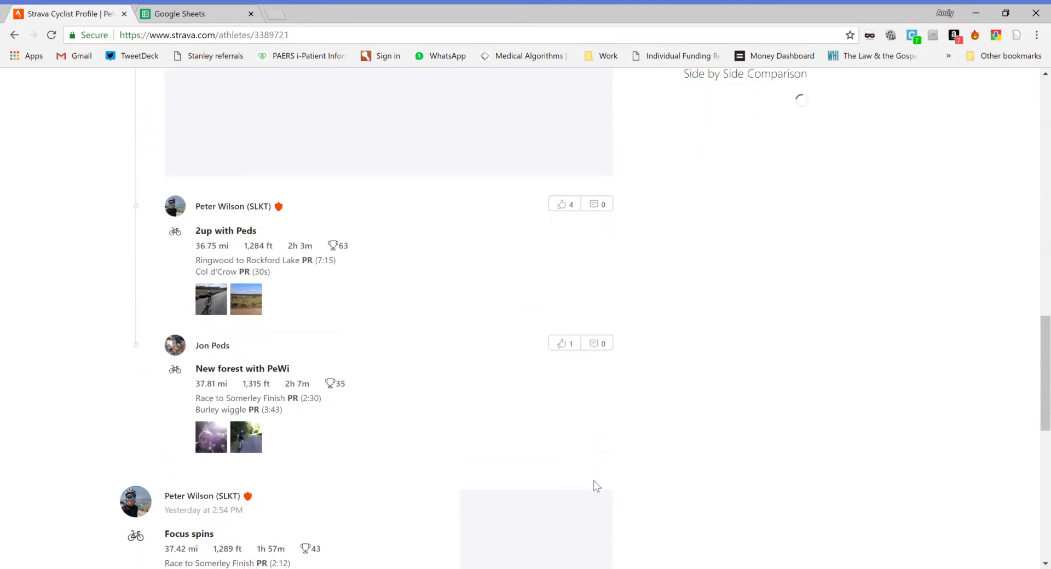
scroll(597, 486, down, 3)
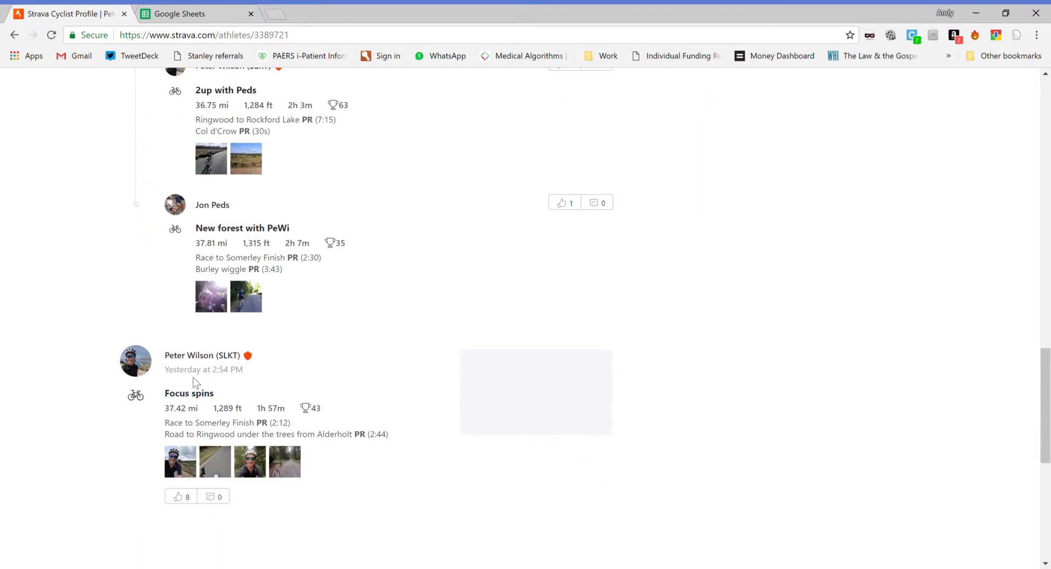
click(187, 397)
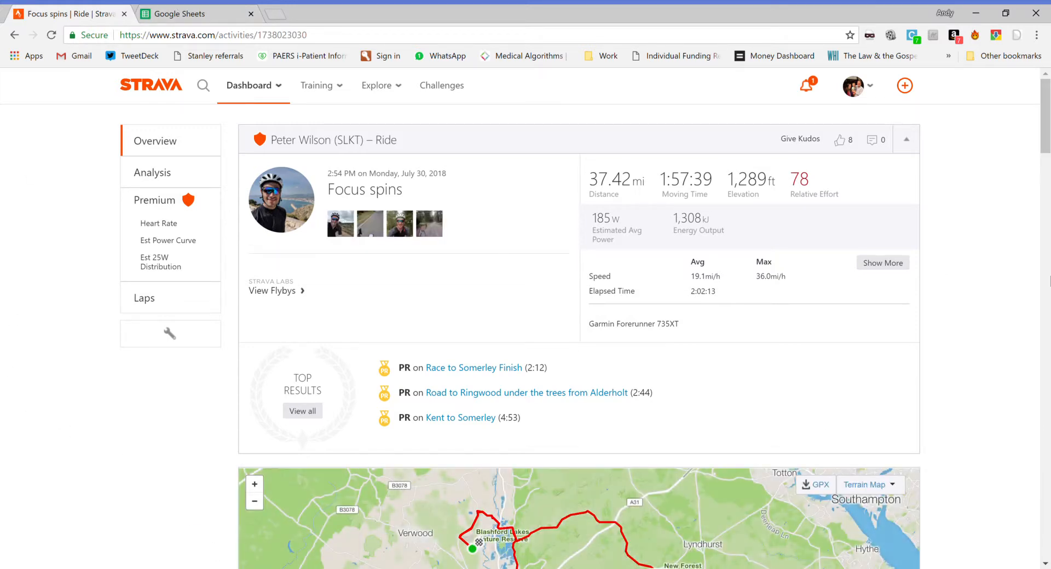
Step: Open the ride's analysis view and examine its elevation profile with the speed, estimated power and heart rate charts
click(156, 173)
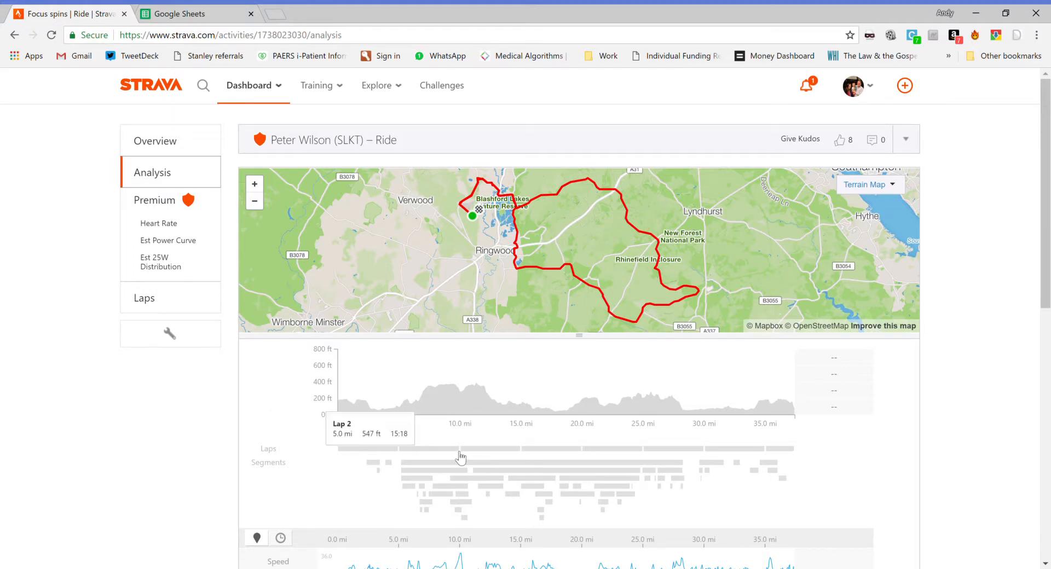
scroll(208, 405, down, 3)
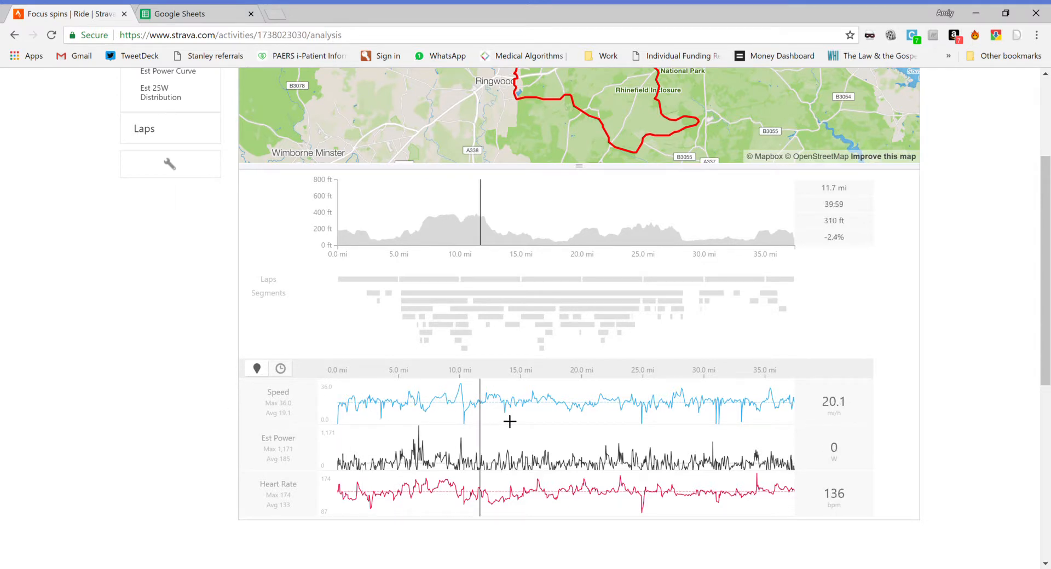
scroll(550, 420, up, 2)
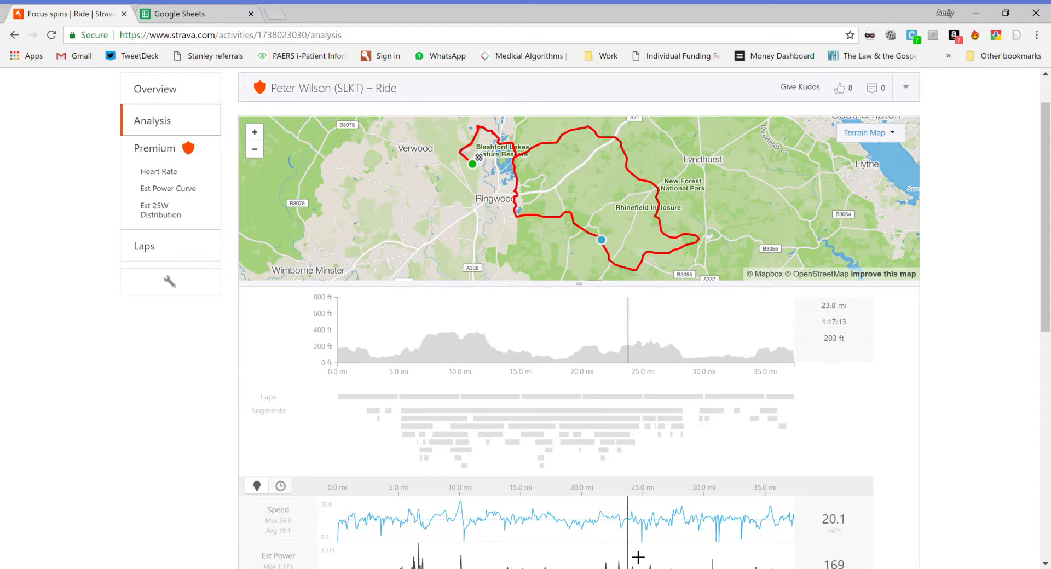
scroll(638, 557, down, 2)
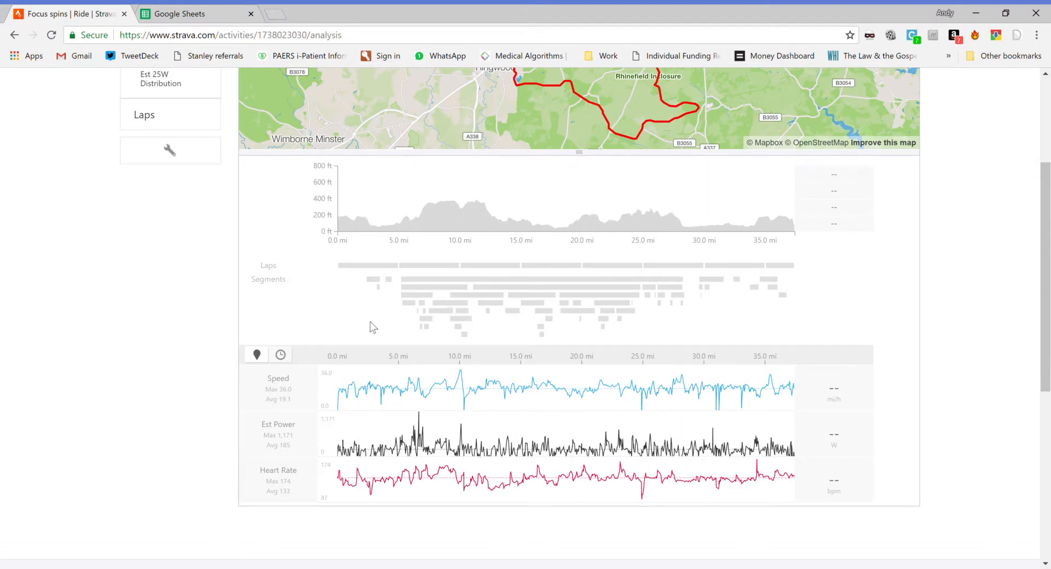
scroll(333, 297, up, 2)
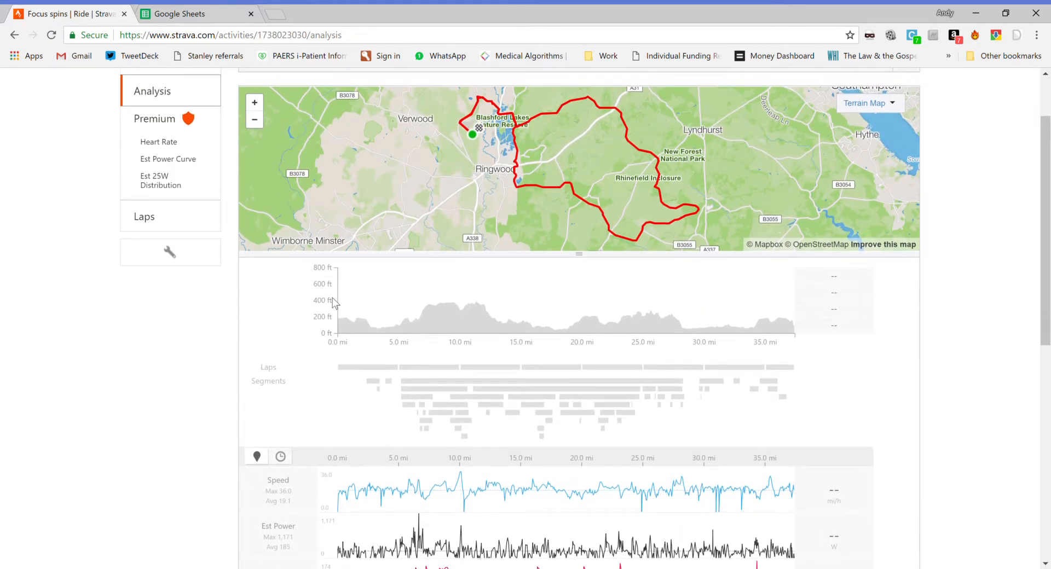
Step: Switch to Google Sheets and open the rider's spreadsheet of gradients and average speeds
click(189, 13)
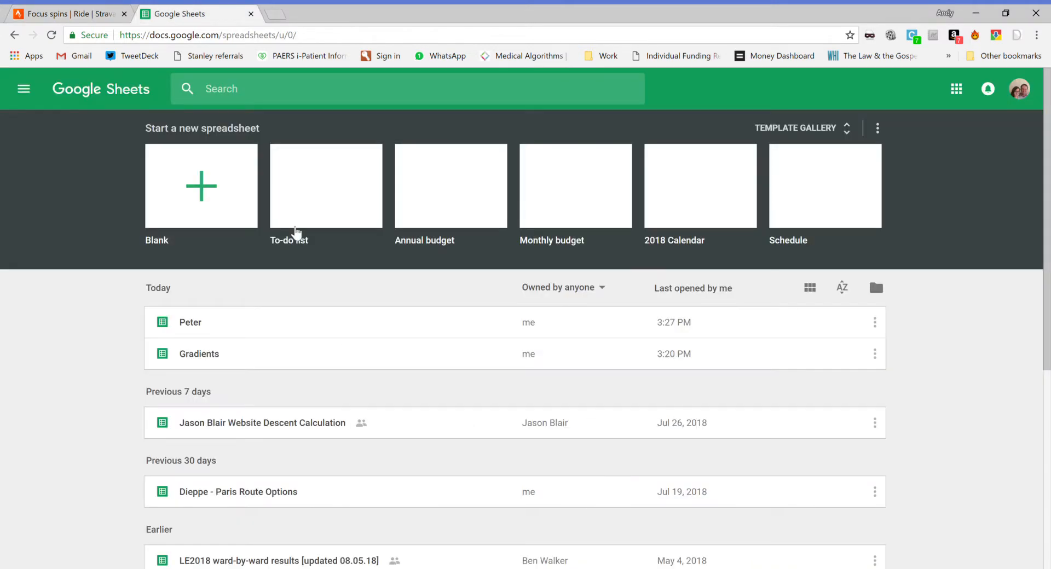
click(219, 331)
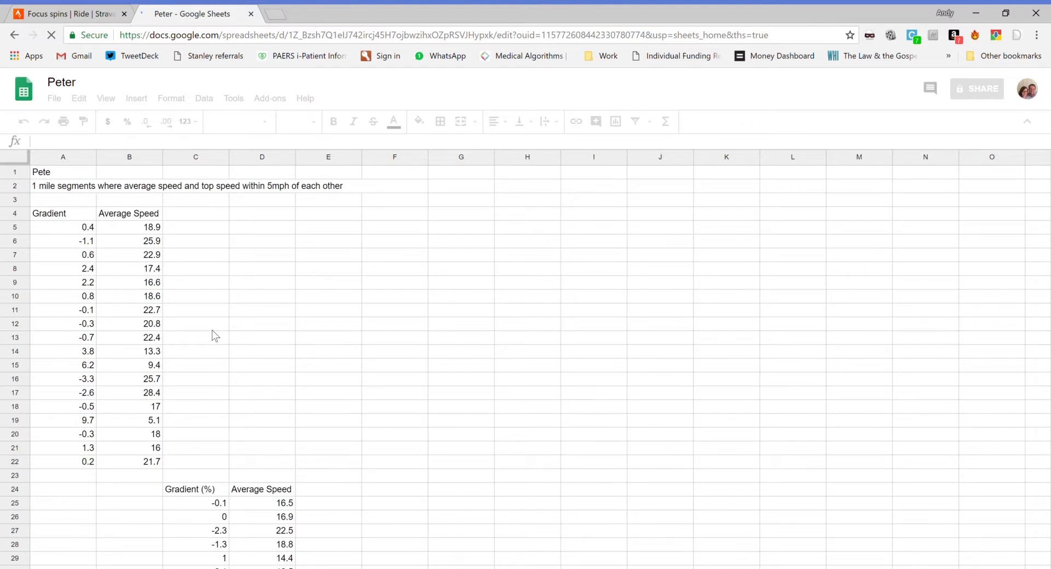
click(104, 13)
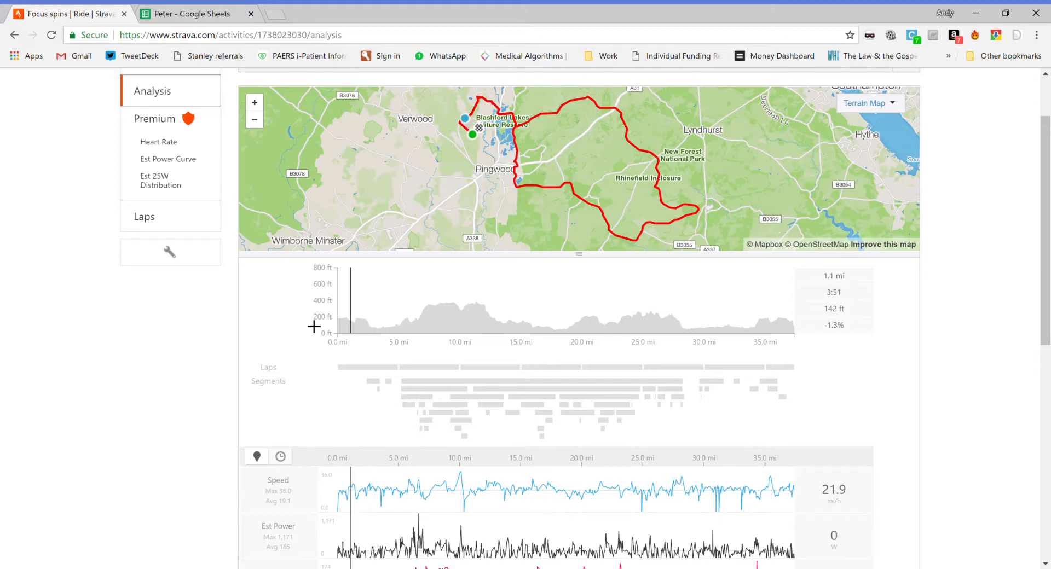
click(173, 14)
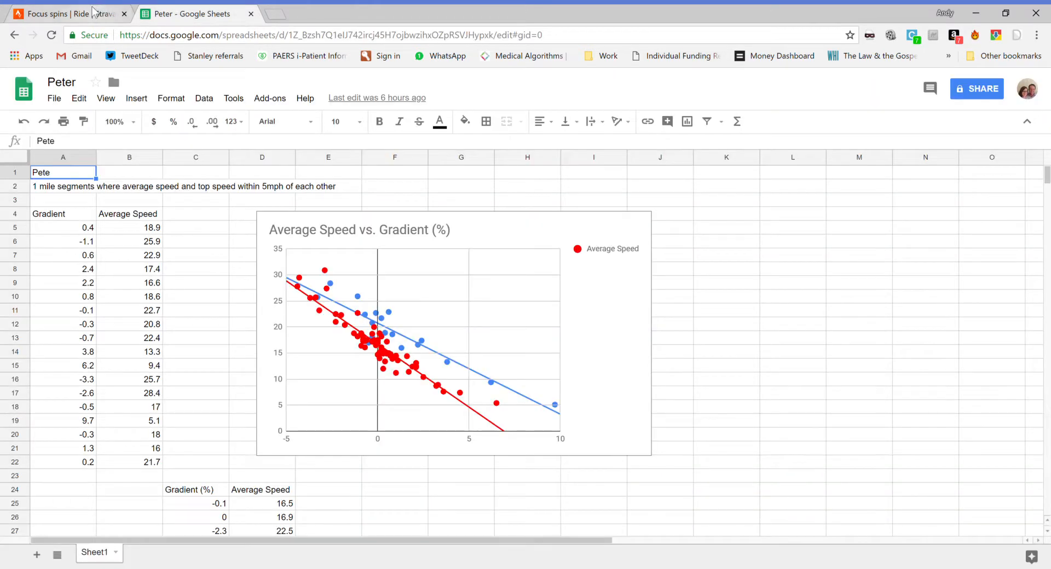
Step: Switch back to Strava and select the first 1.0 mi of the ride on the elevation profile
click(96, 12)
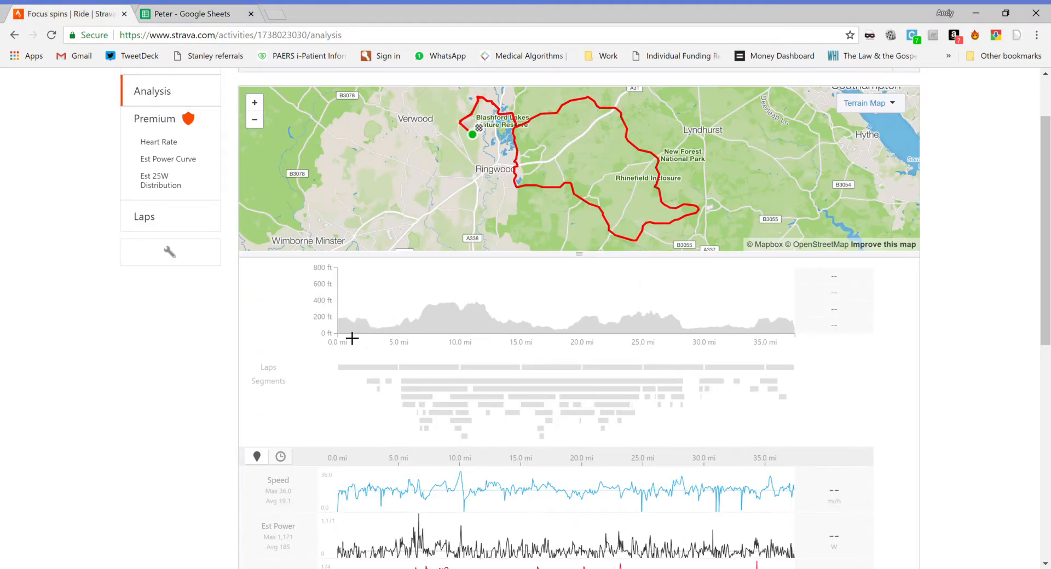
mouse_move(353, 338)
mouse_down()
mouse_move(338, 339)
mouse_move(363, 337)
mouse_up()
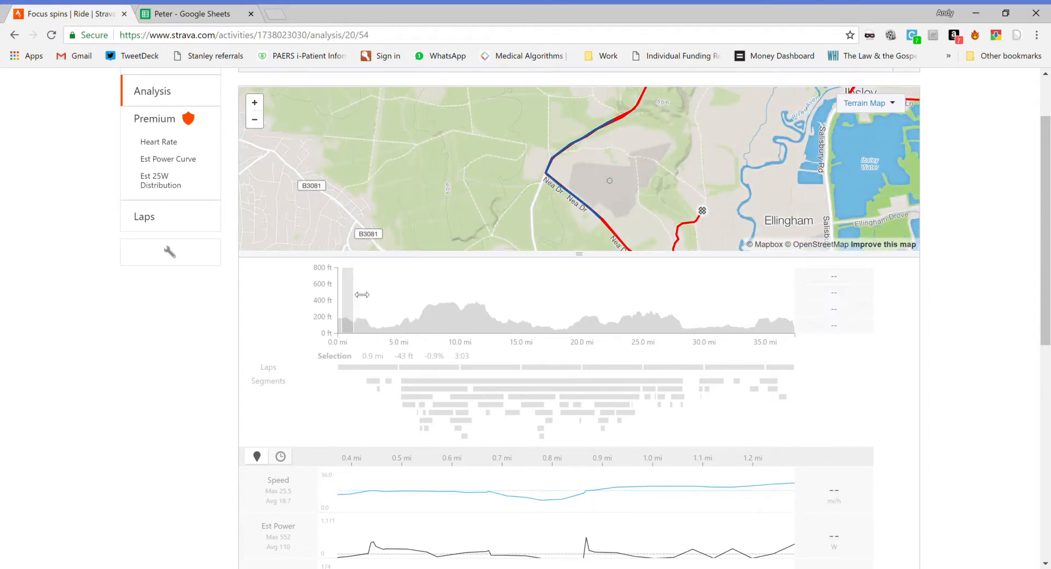
drag(362, 294, 595, 291)
drag(423, 285, 365, 301)
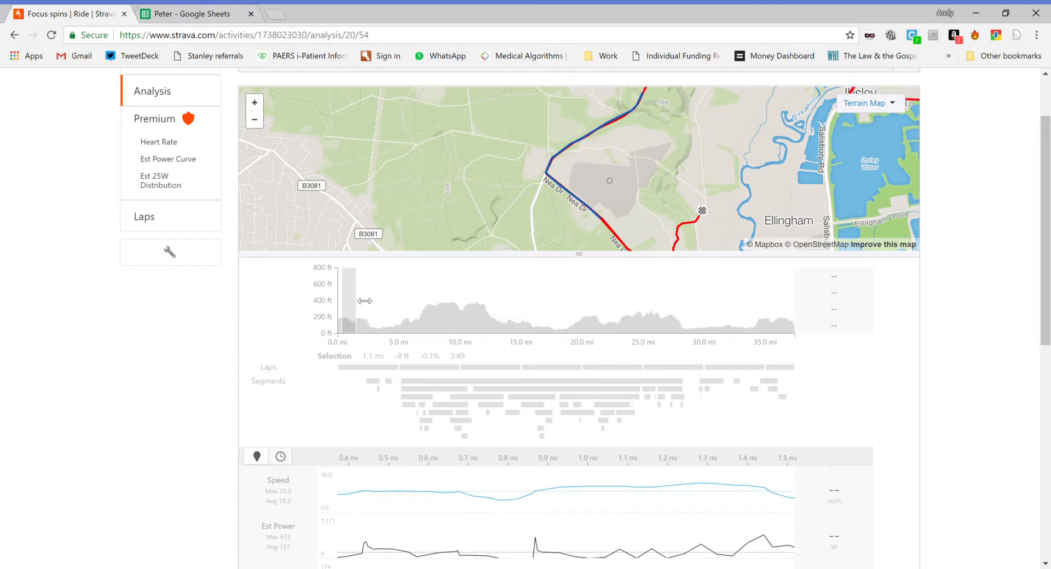
drag(365, 301, 363, 302)
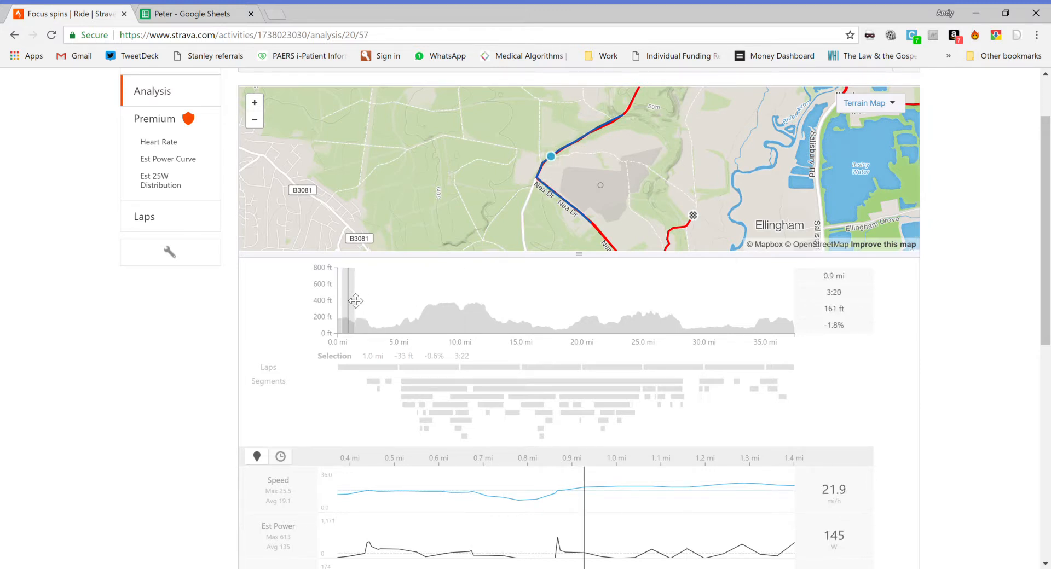
drag(356, 301, 320, 327)
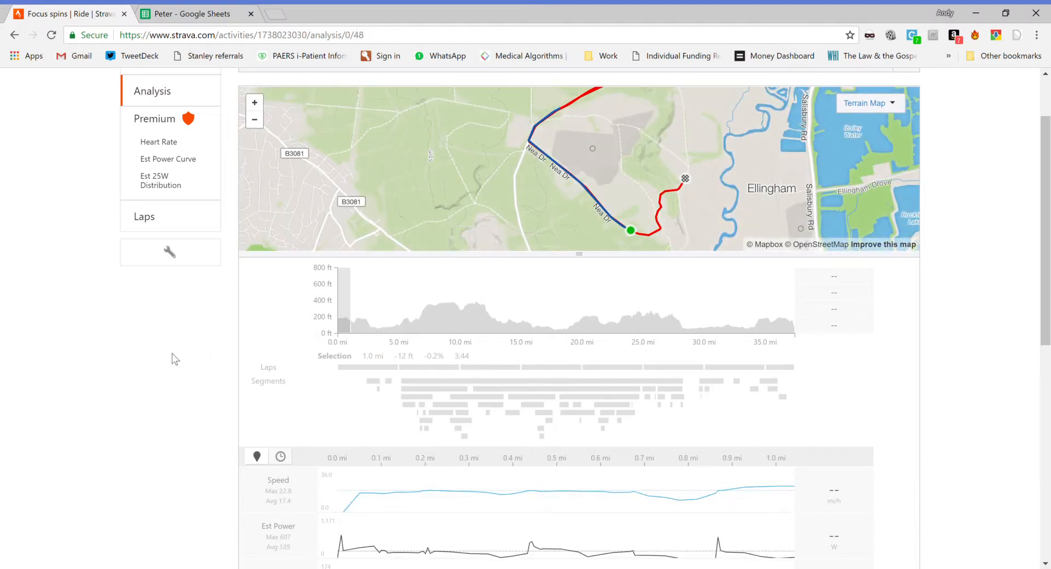
Step: Compare the speed figures of the first mile with those of the mile around 10 mi, returning the selection to the start
scroll(136, 379, down, 2)
scroll(137, 379, down, 1)
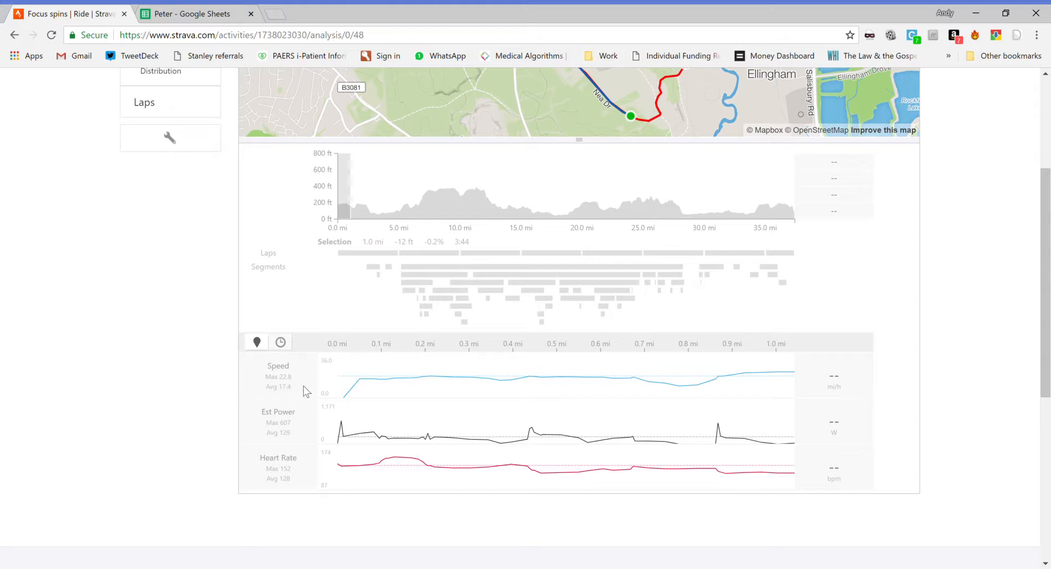
drag(342, 209, 465, 185)
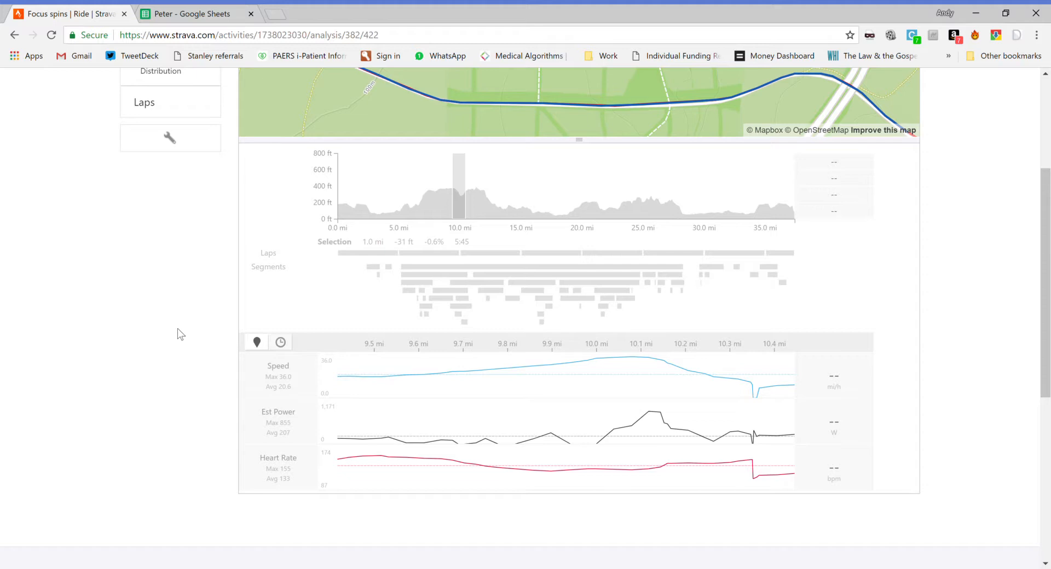
drag(451, 205, 315, 200)
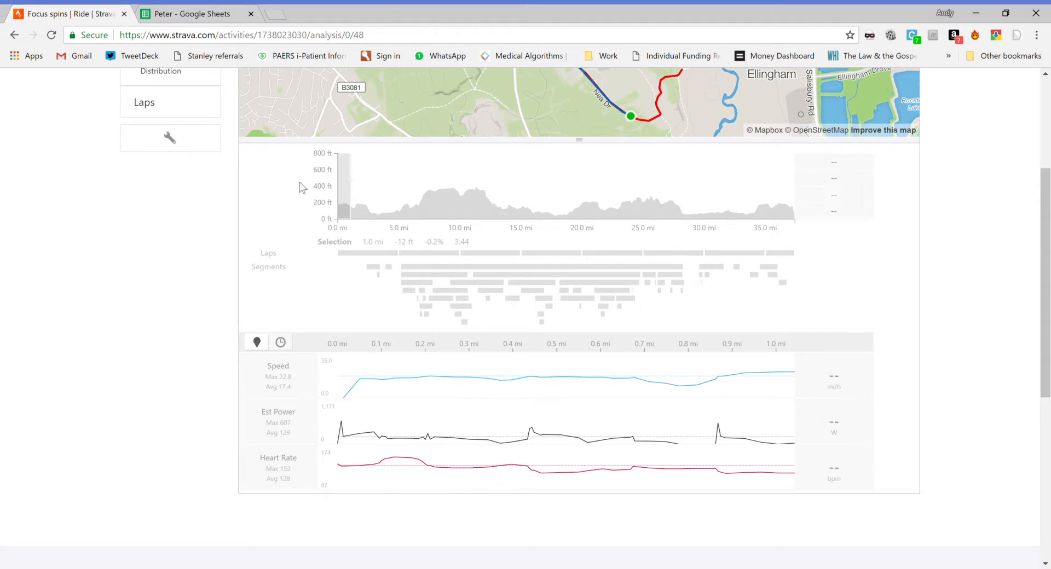
Step: Move the one-mile selection along the elevation profile to start at about 2.0 mi and review its gradient and speeds
scroll(277, 196, up, 1)
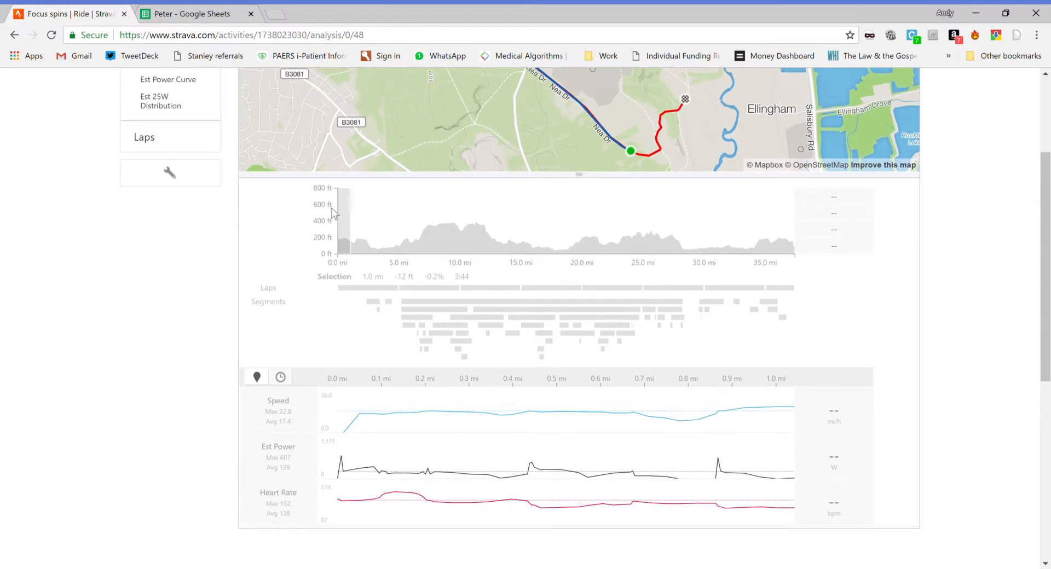
drag(354, 211, 358, 210)
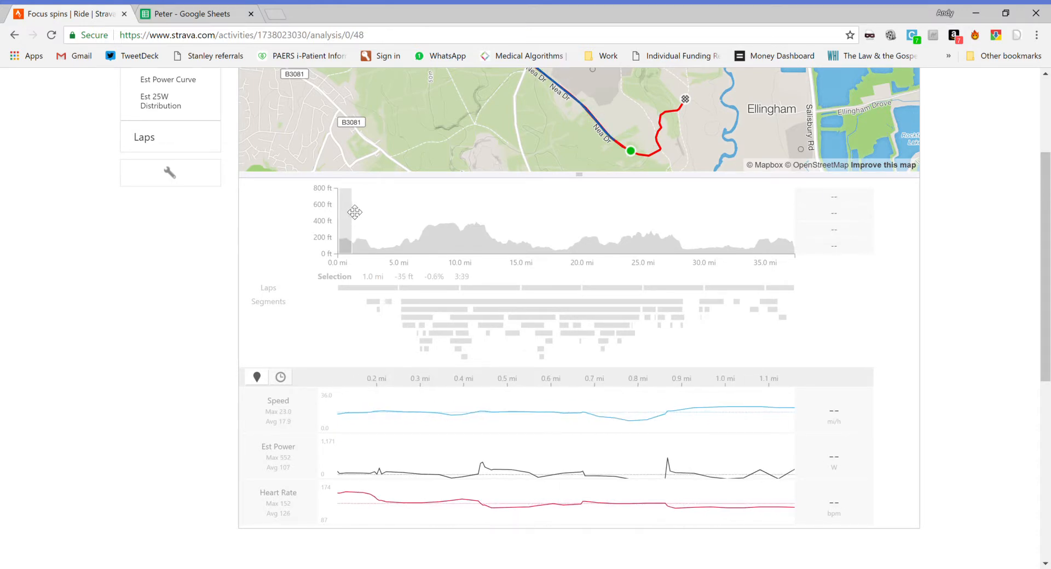
drag(358, 210, 378, 208)
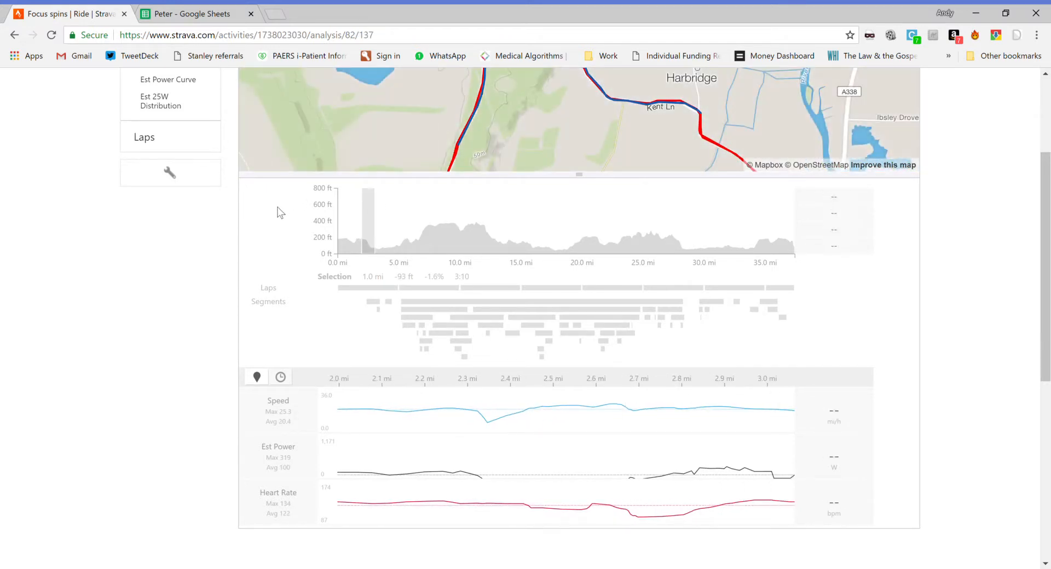
scroll(219, 253, up, 3)
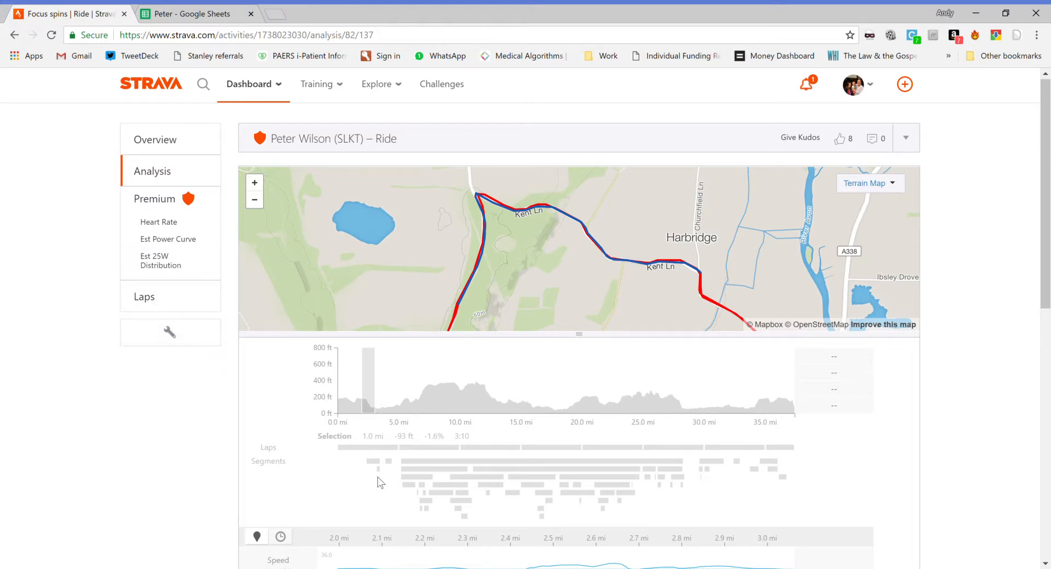
scroll(193, 445, down, 2)
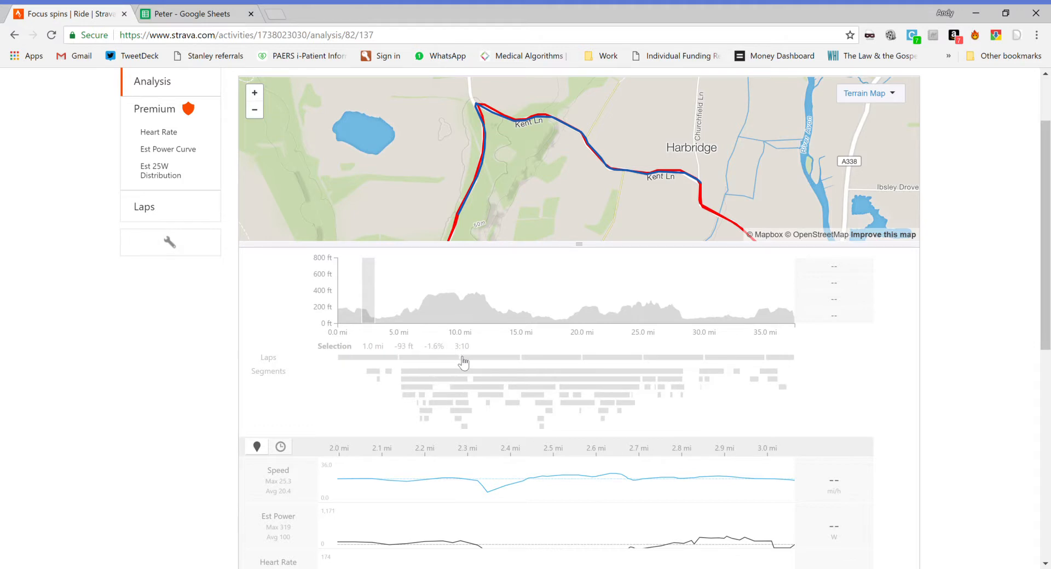
Step: Switch to the Google Sheets spreadsheet and enter the selected mile's gradient, -1.6, in cell A23
click(199, 12)
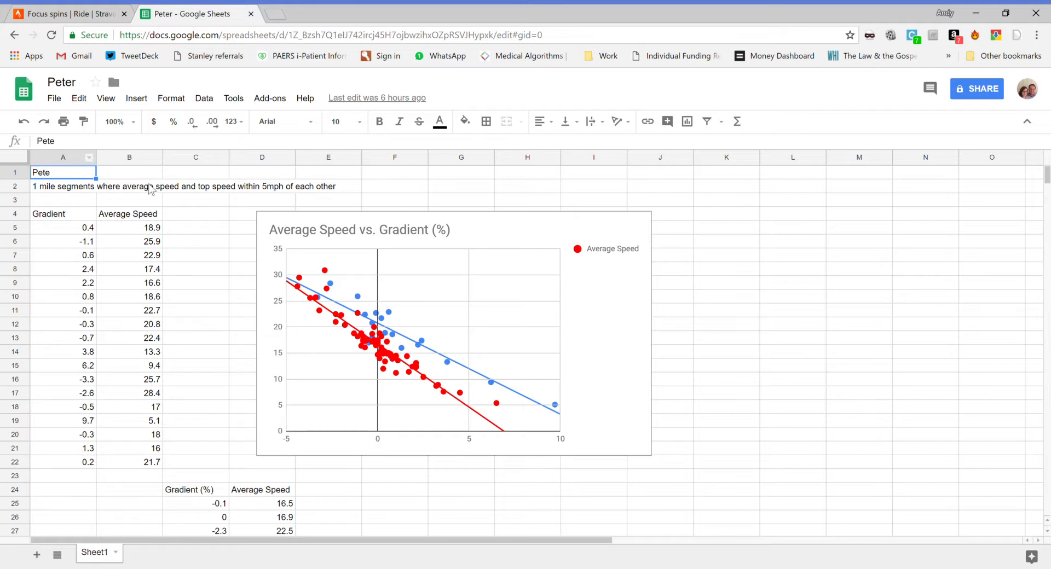
click(72, 478)
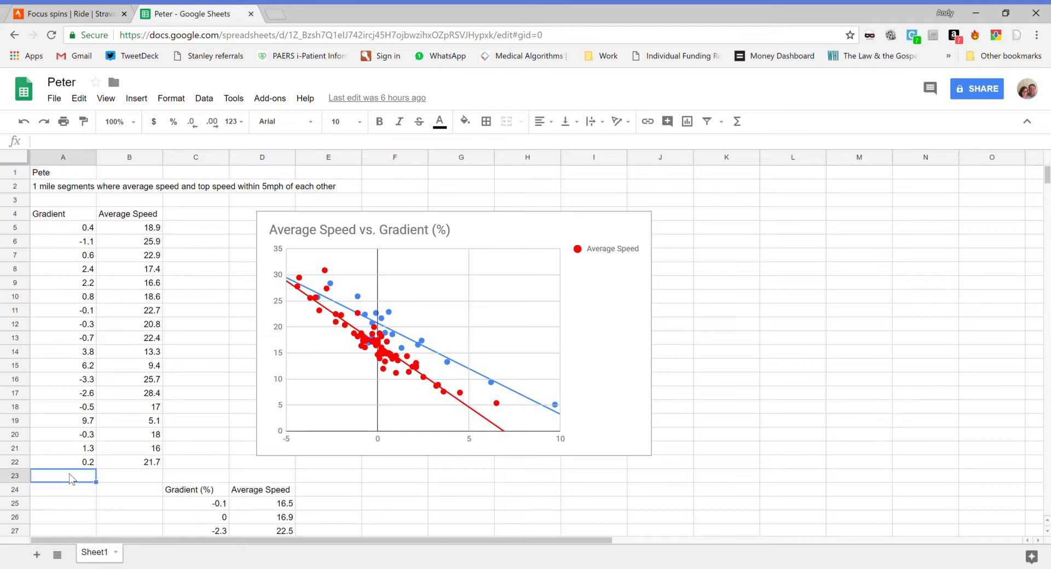
click(47, 12)
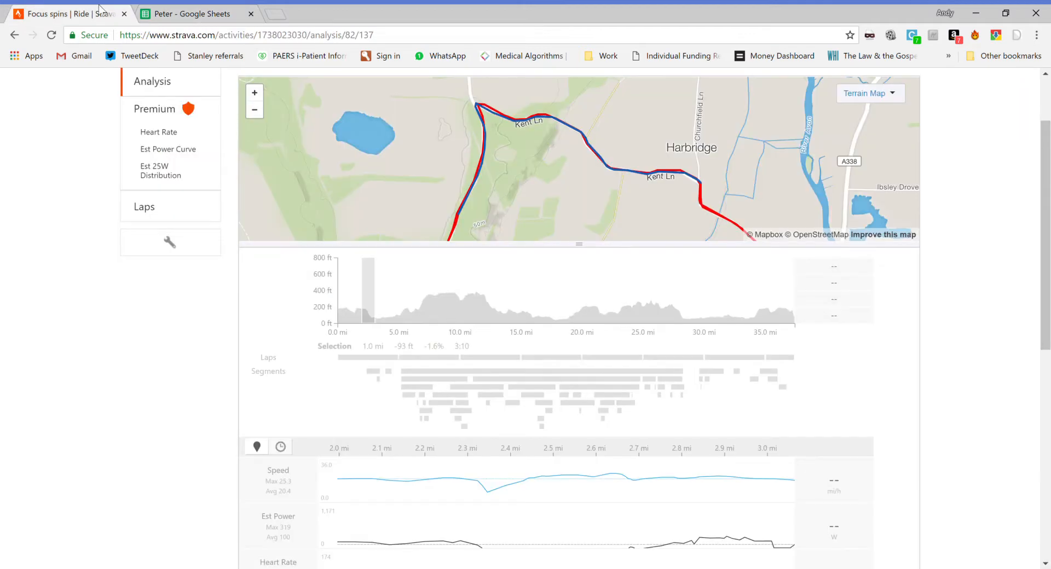
click(153, 11)
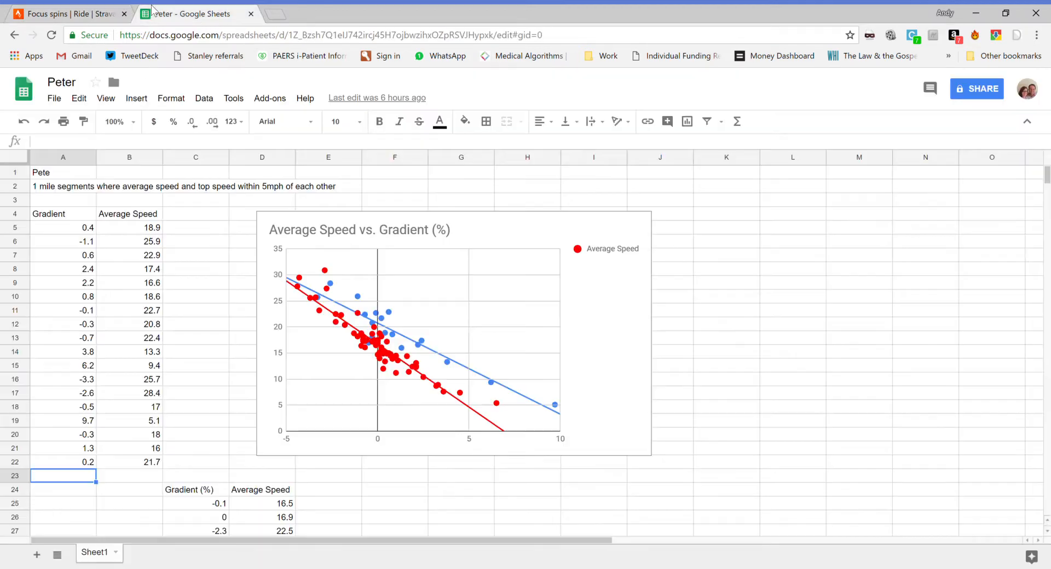
text(-1.6)
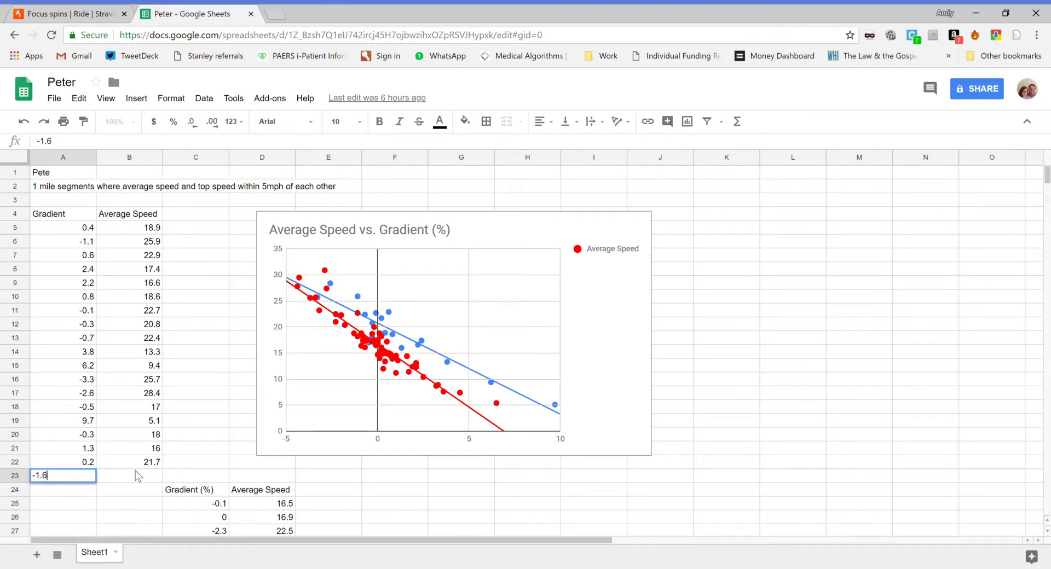
key(Tab)
Step: Check the selected mile's average speed in Strava and record 20.4 in cell B23 of the spreadsheet
click(116, 7)
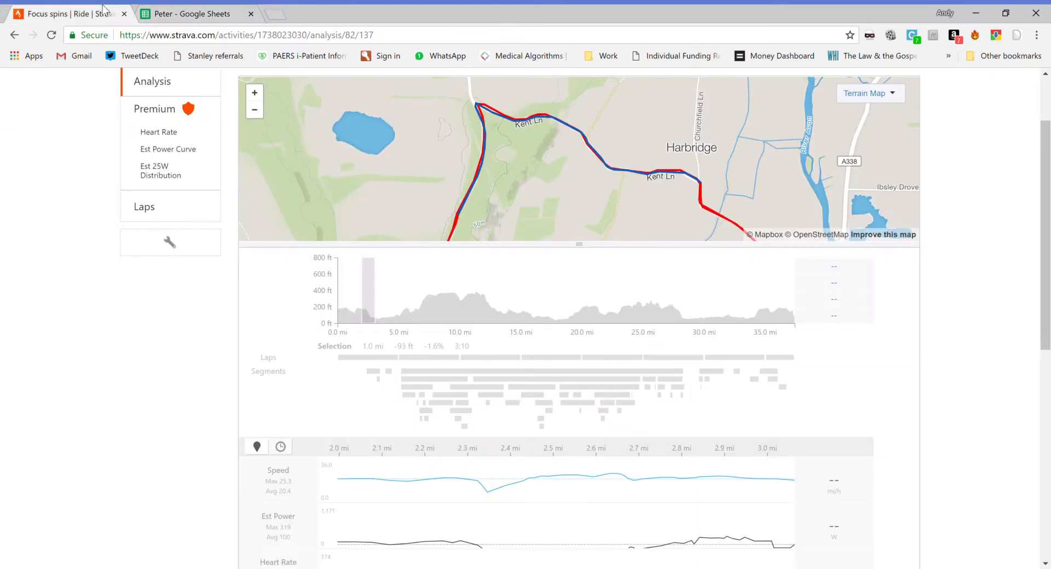
click(189, 9)
text(2)
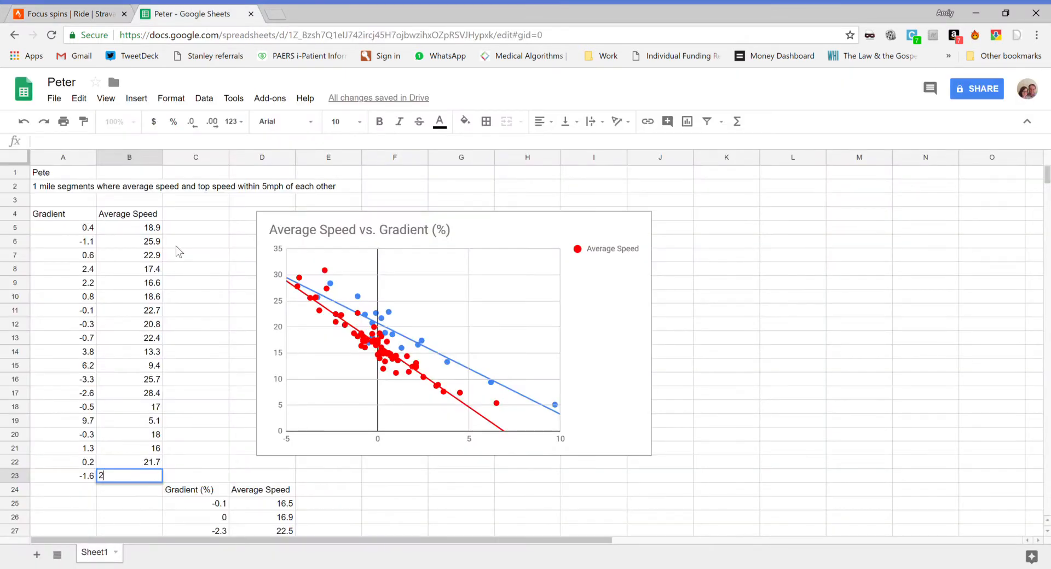
text(0.4)
key(Return)
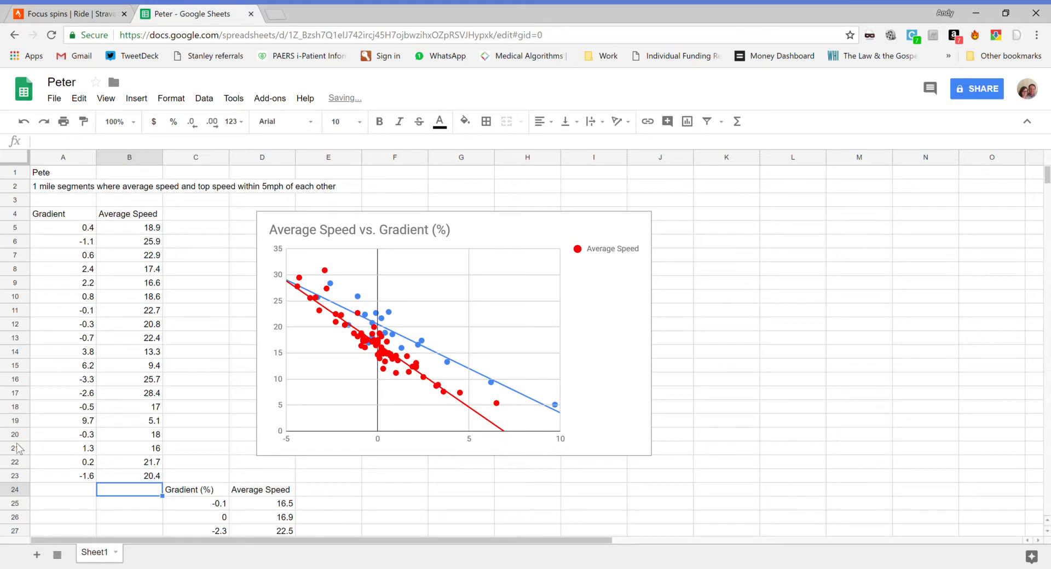
click(82, 489)
click(80, 476)
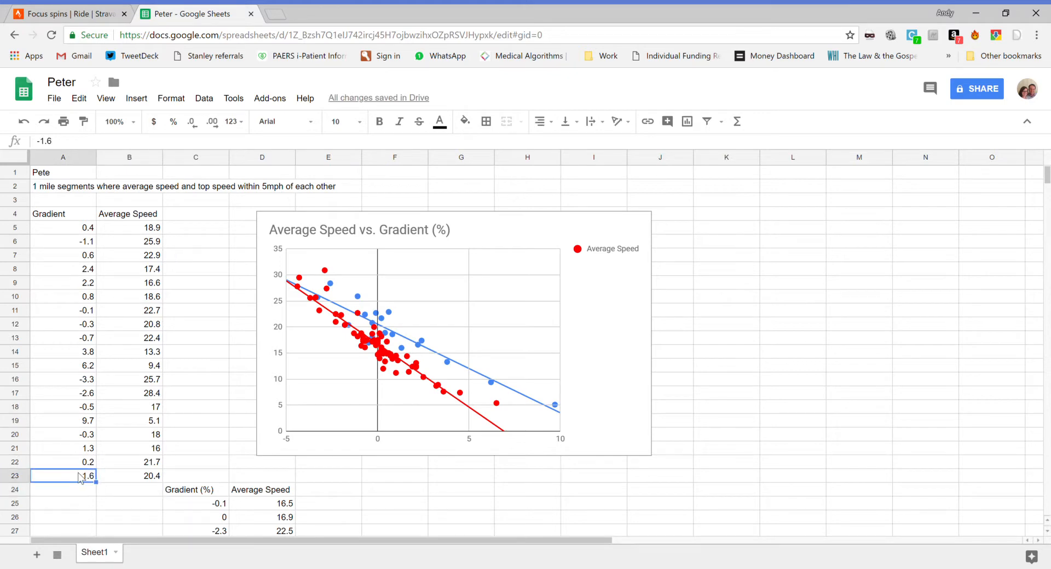
Step: Switch back to Strava, move the selection along the elevation profile to start at about 3.1 mi, and review its gradient and speeds
click(63, 14)
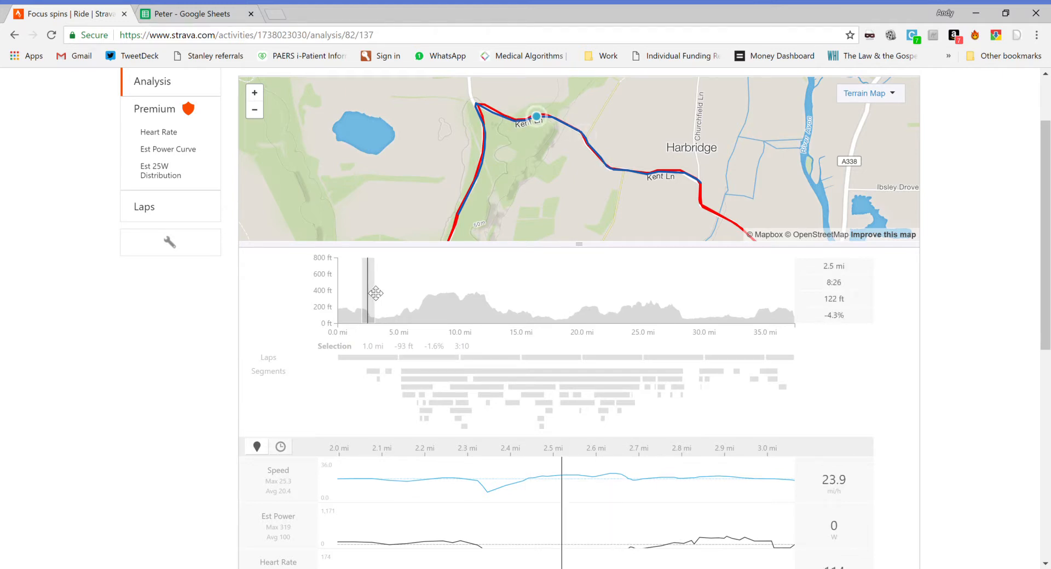
scroll(823, 336, down, 1)
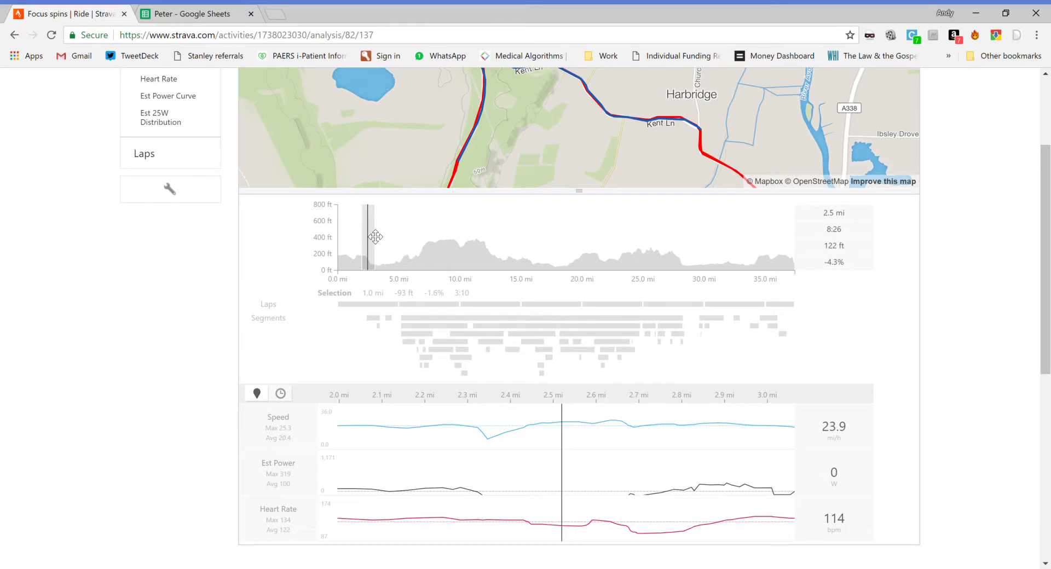
drag(375, 236, 388, 235)
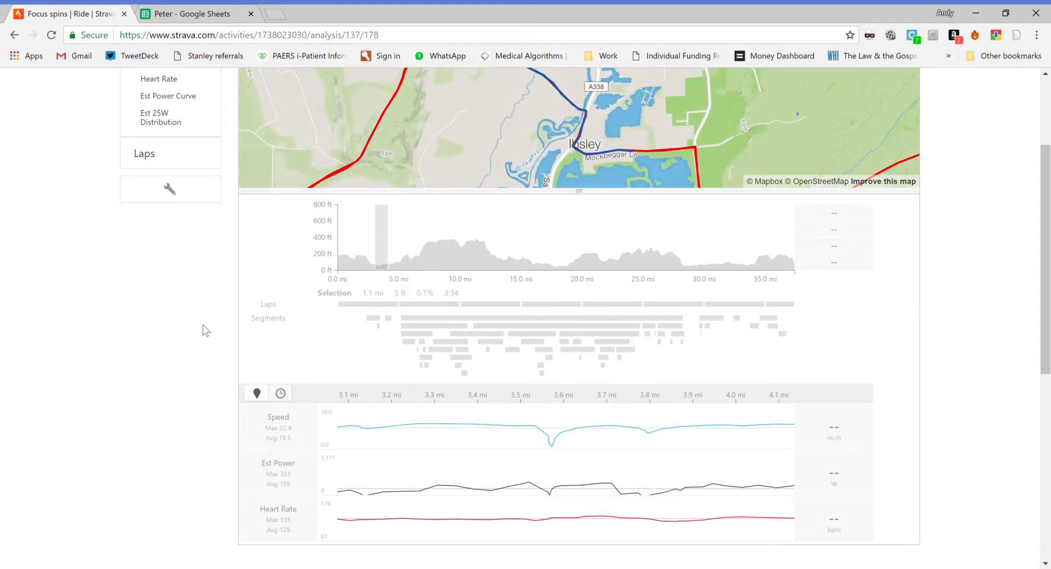
scroll(170, 351, down, 1)
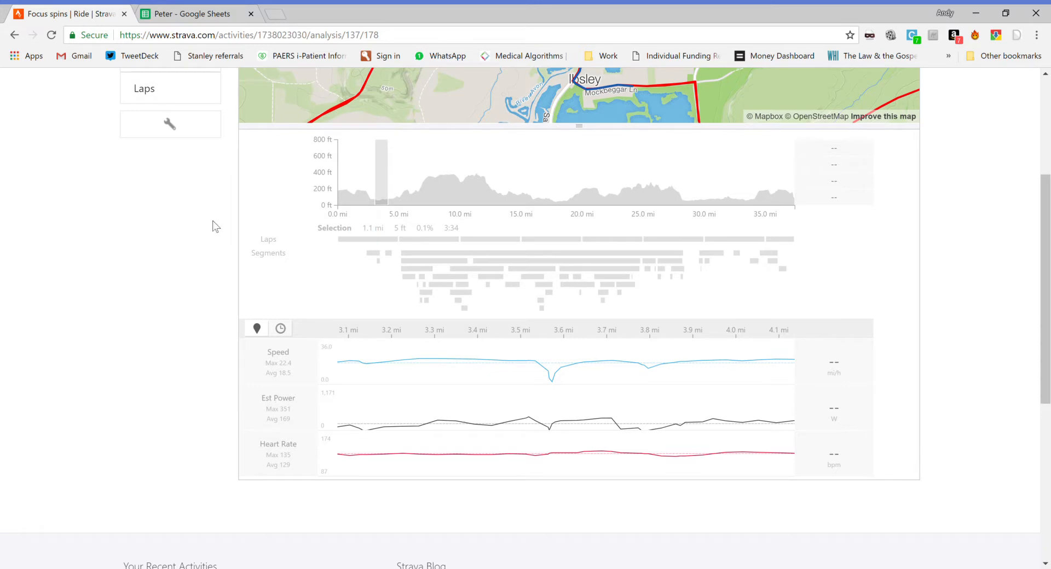
Step: Switch to the spreadsheet and move the red scatter chart off the blue one so the two charts stand side by side
click(186, 14)
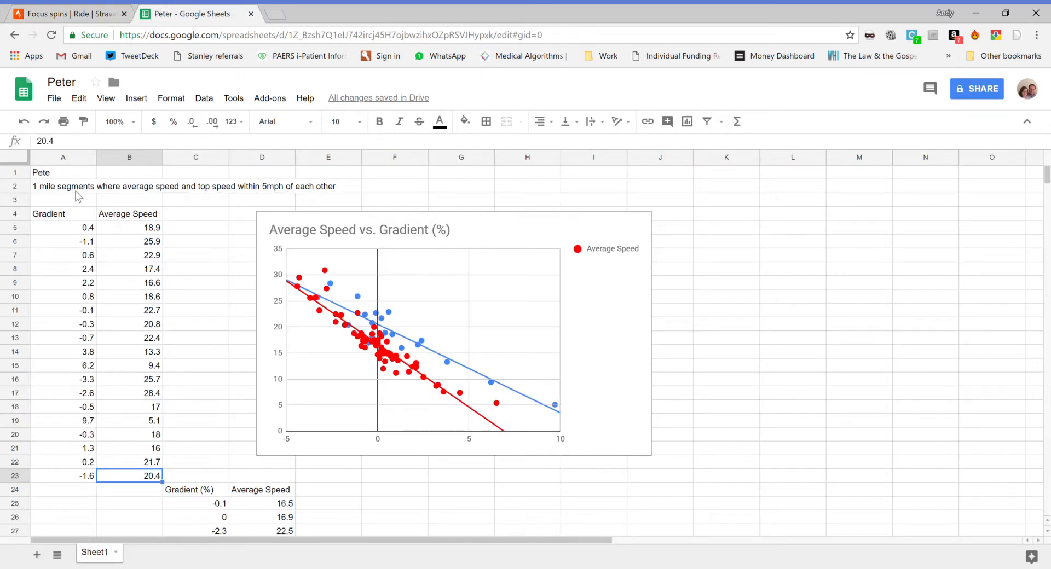
click(334, 204)
click(259, 231)
click(210, 265)
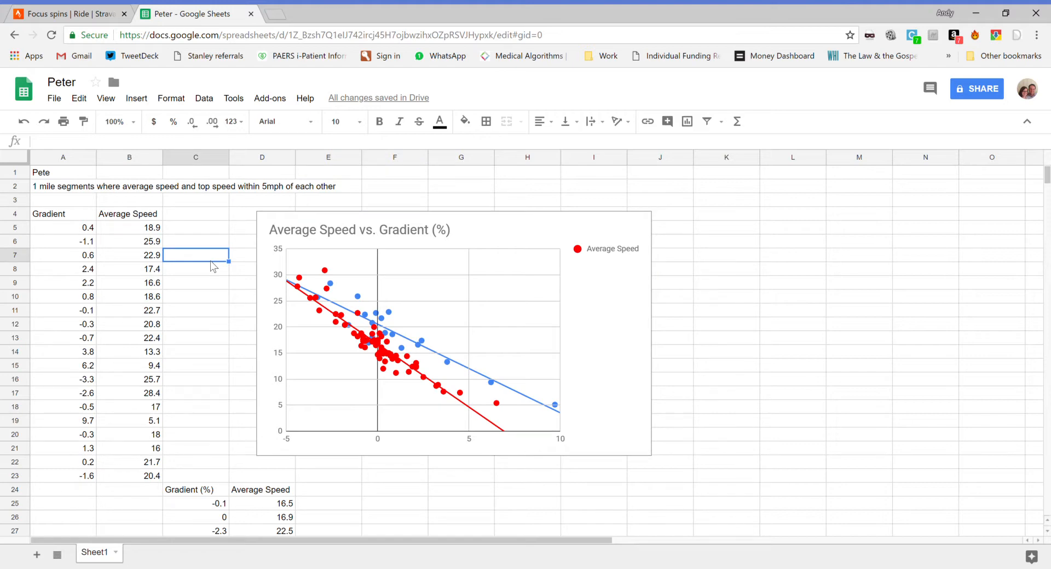
click(308, 229)
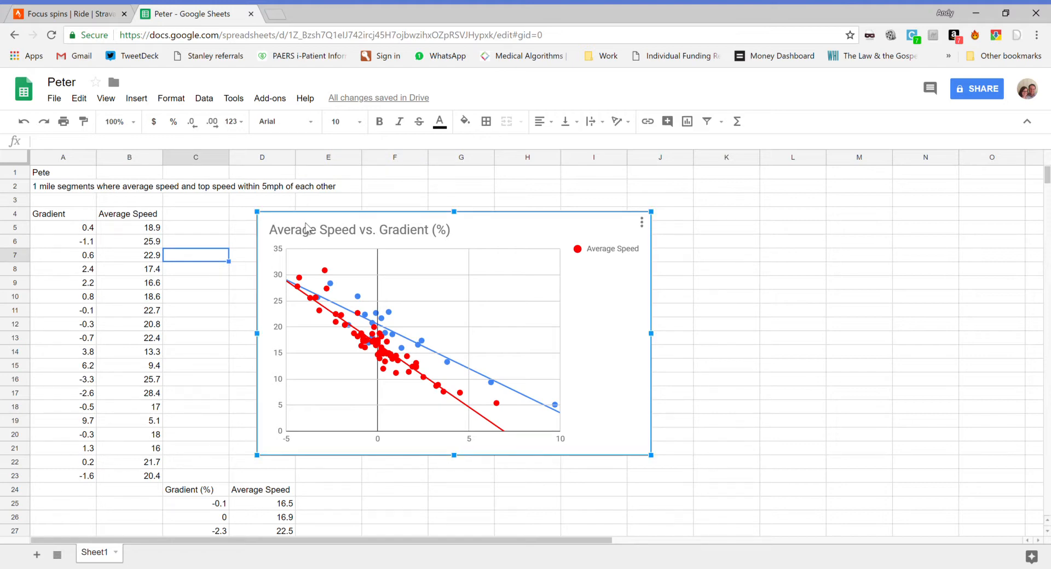
drag(307, 229, 559, 204)
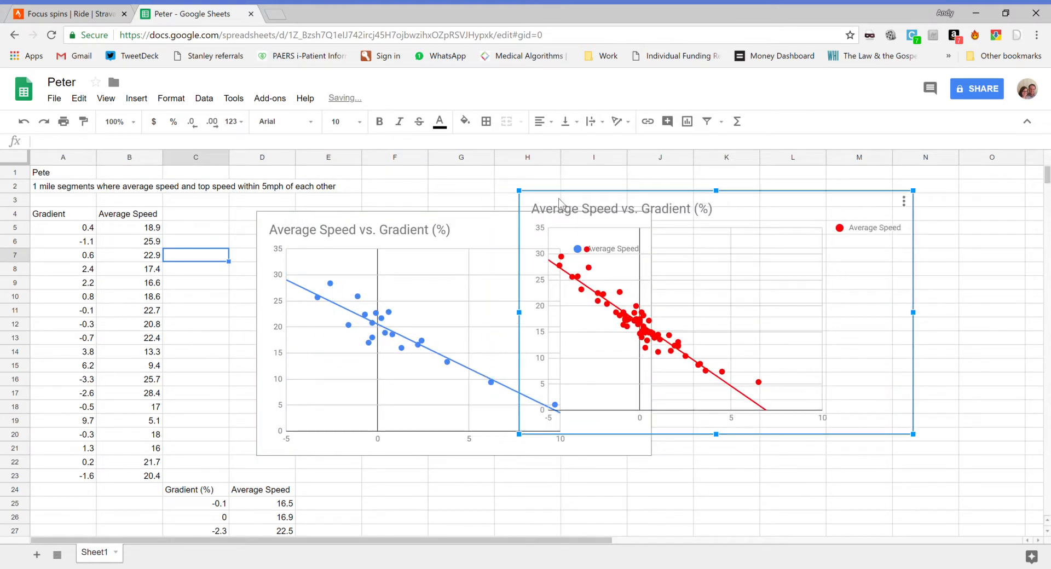
drag(538, 211, 335, 205)
drag(448, 179, 714, 220)
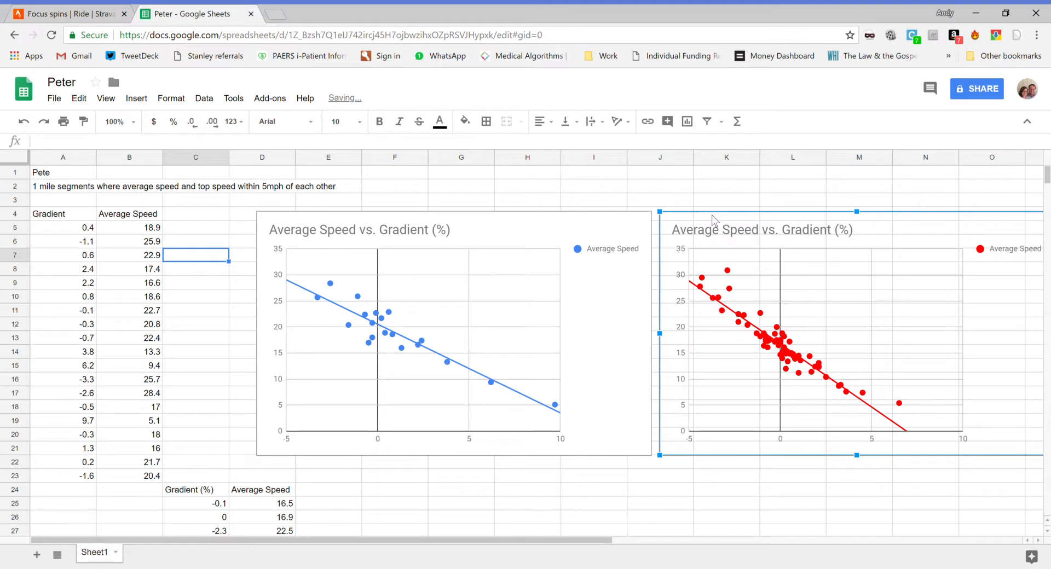
Step: Try a Polynomial trendline on the blue chart's Average Speed series, return it to Linear, and close the chart editor
click(483, 232)
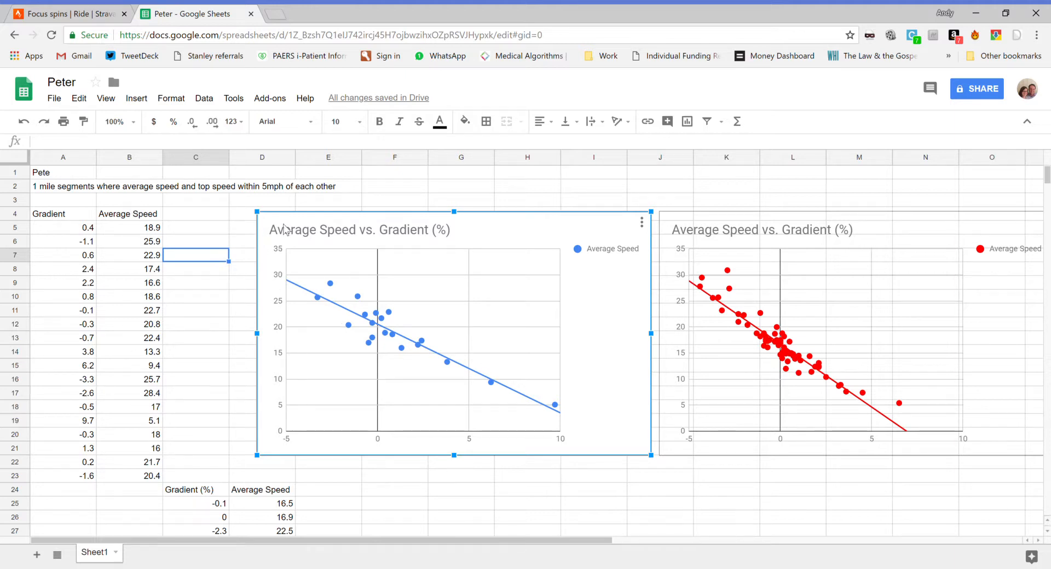
double_click(345, 314)
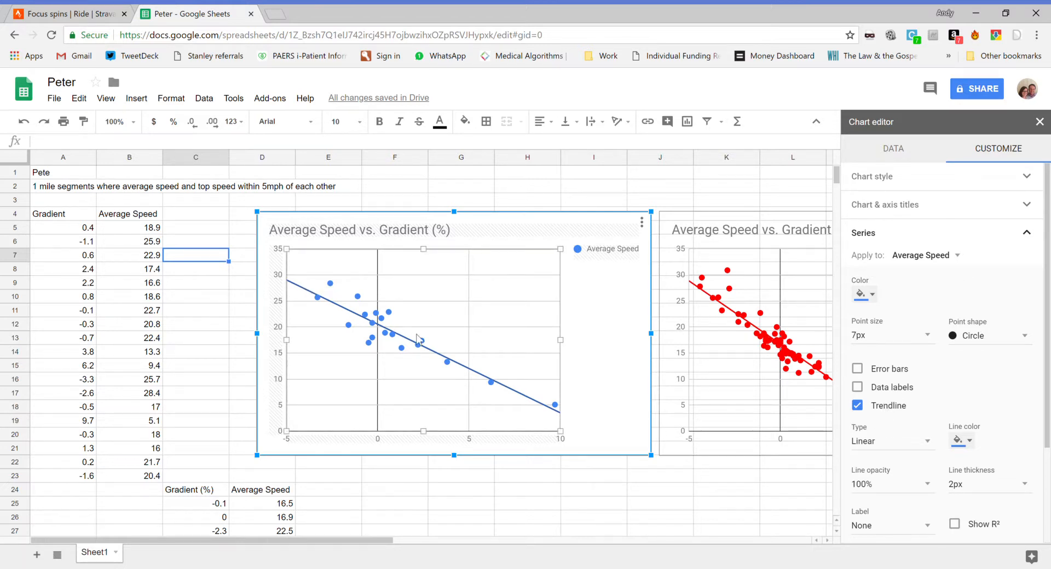
click(889, 442)
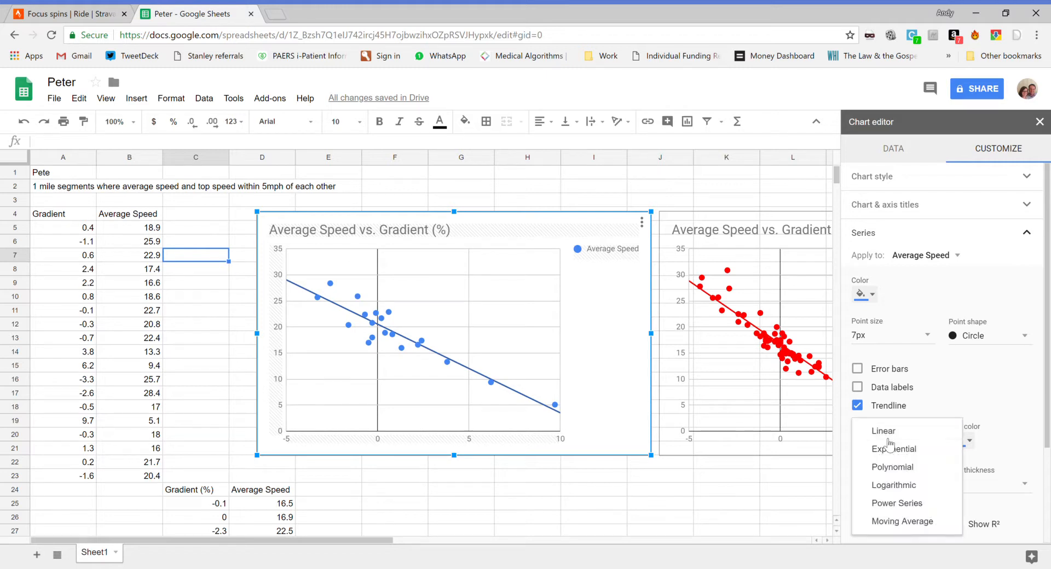
click(892, 467)
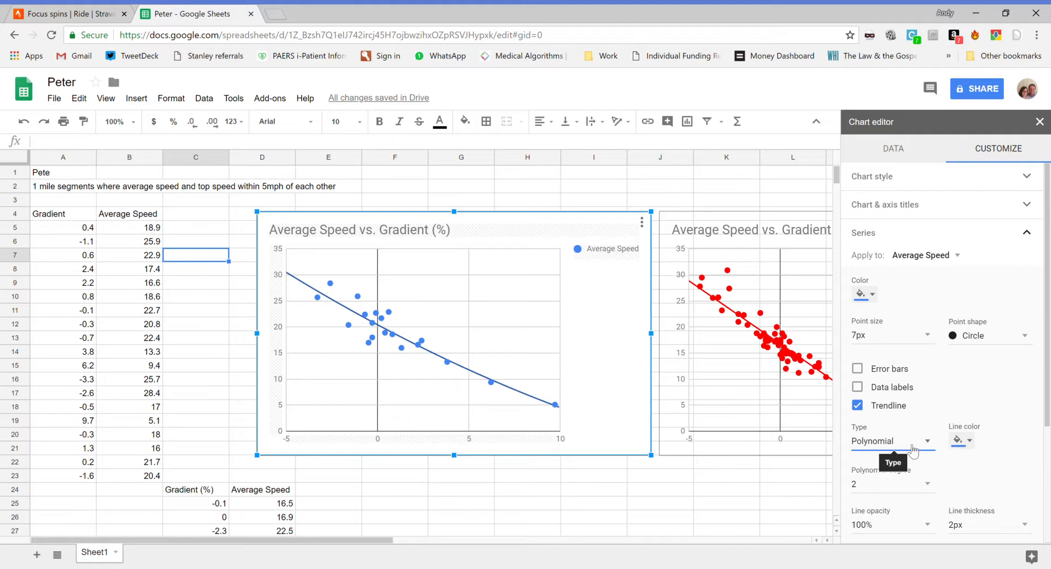
click(912, 450)
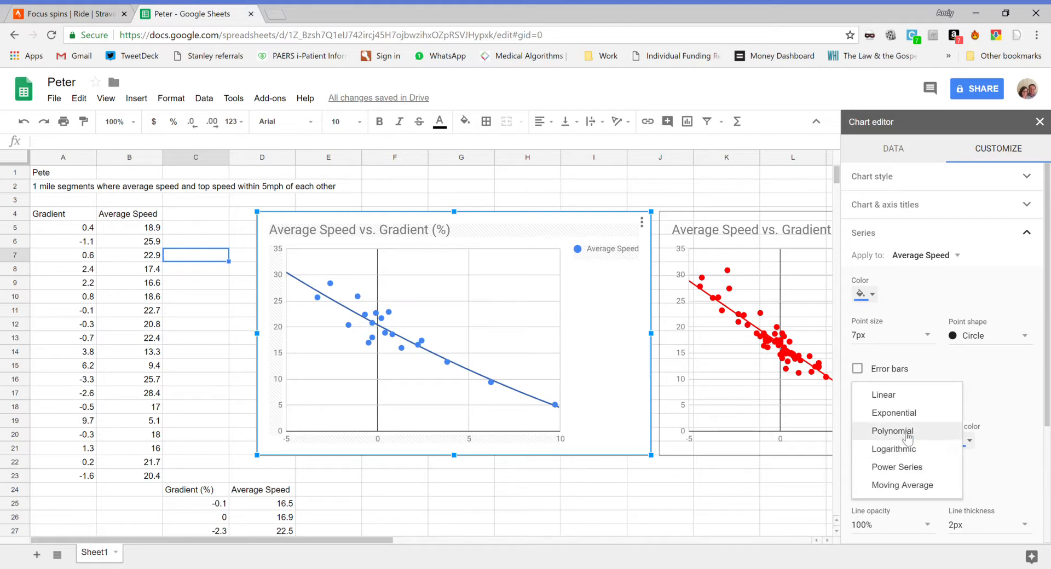
click(888, 395)
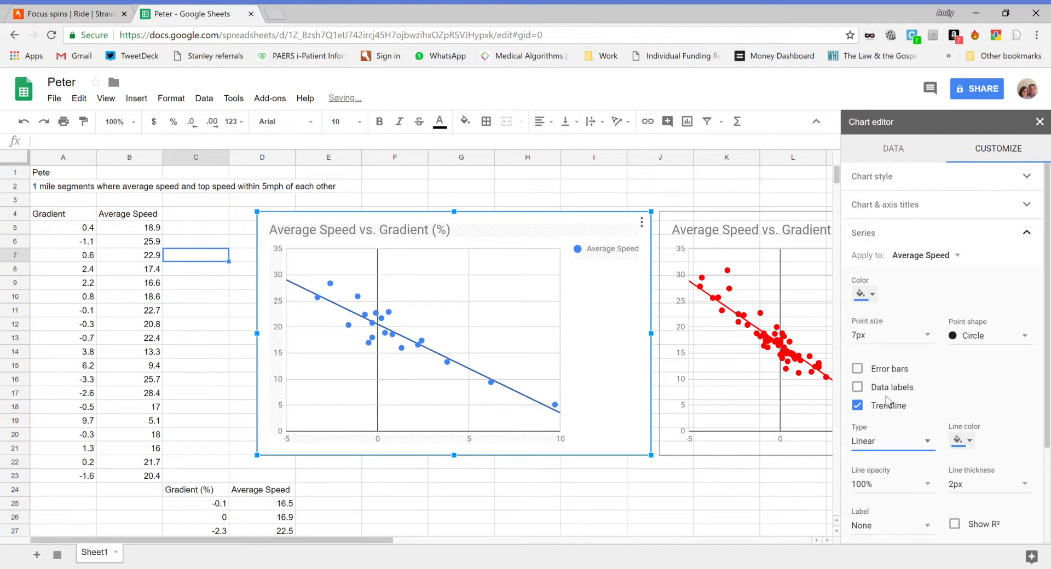
click(671, 243)
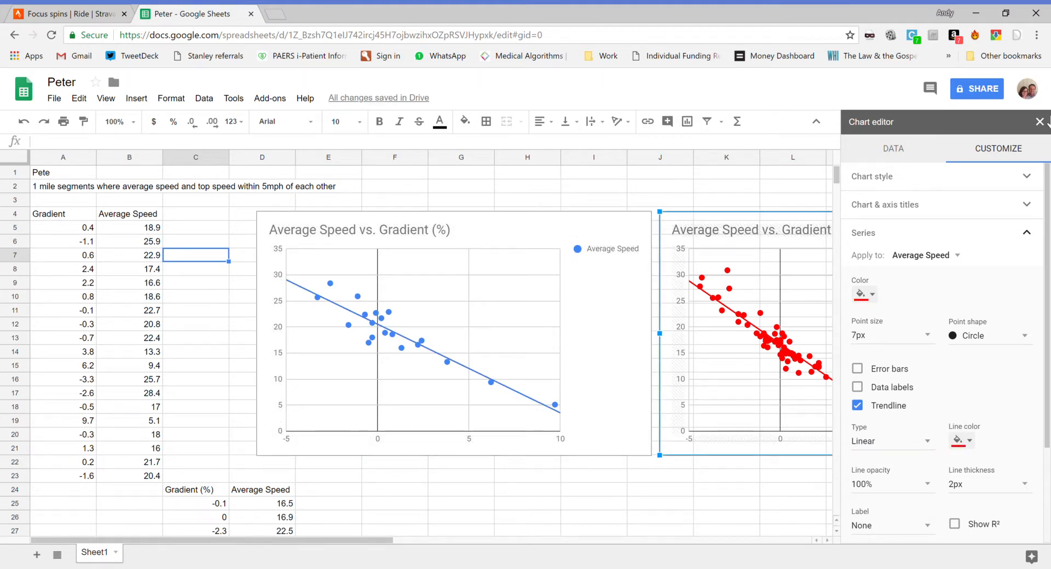
click(1039, 121)
click(894, 248)
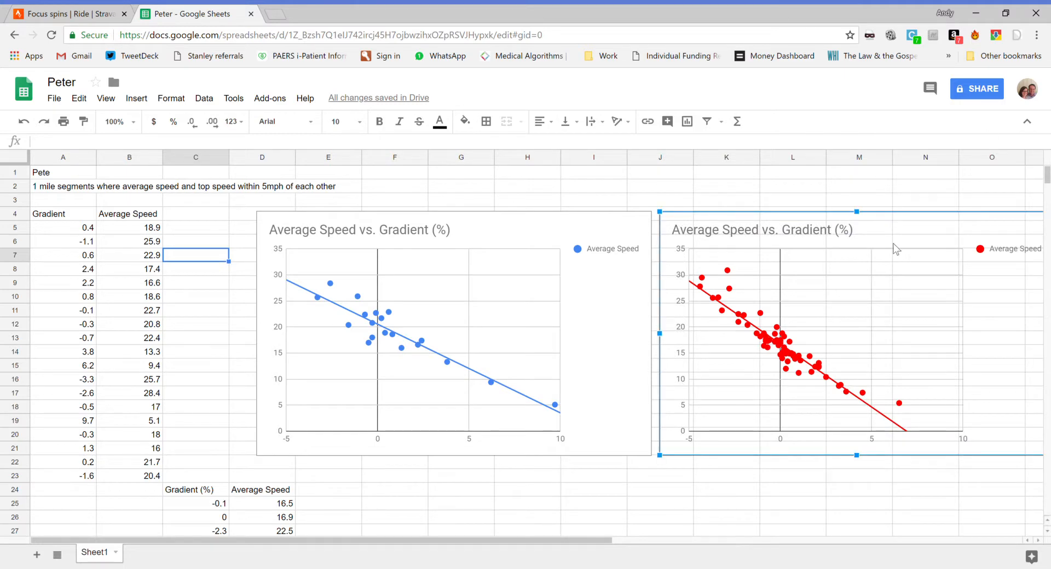
key(Escape)
Step: Look through the second gradient and average speed table in columns C and D, and return to the charts
scroll(553, 343, down, 2)
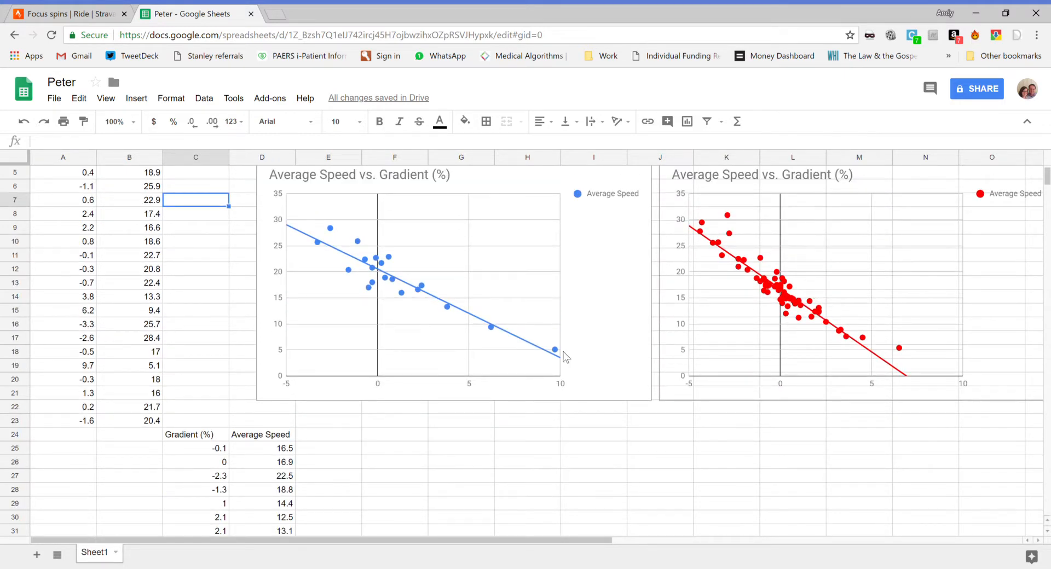
click(203, 465)
scroll(204, 462, down, 15)
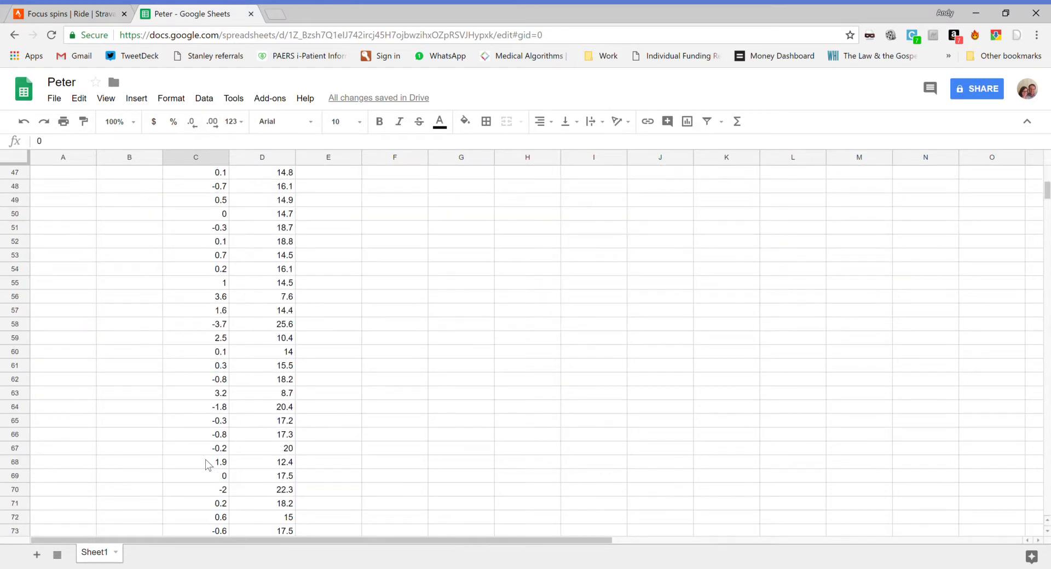
scroll(208, 465, down, 5)
scroll(208, 465, up, 10)
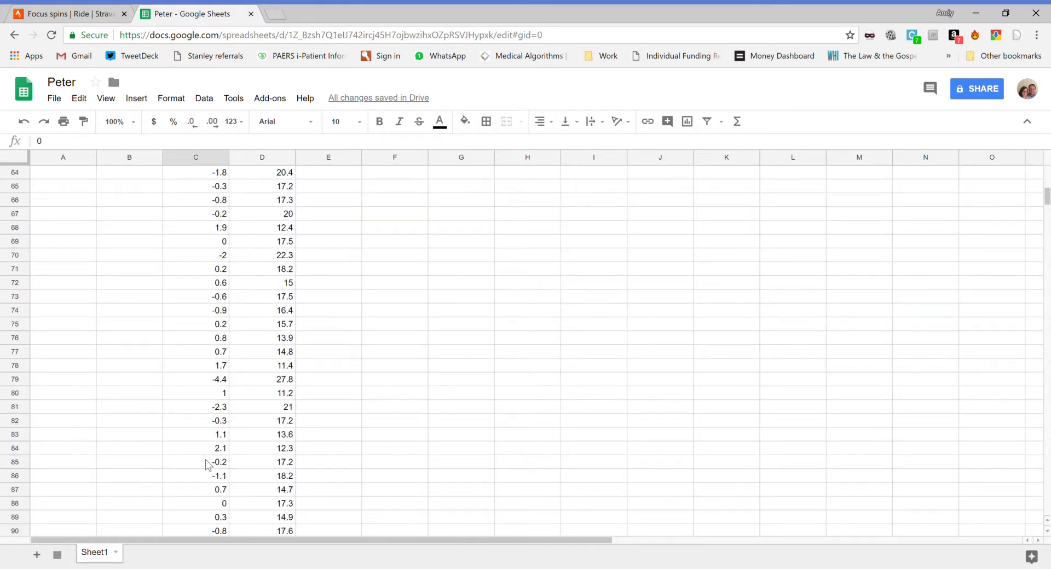
scroll(208, 465, up, 8)
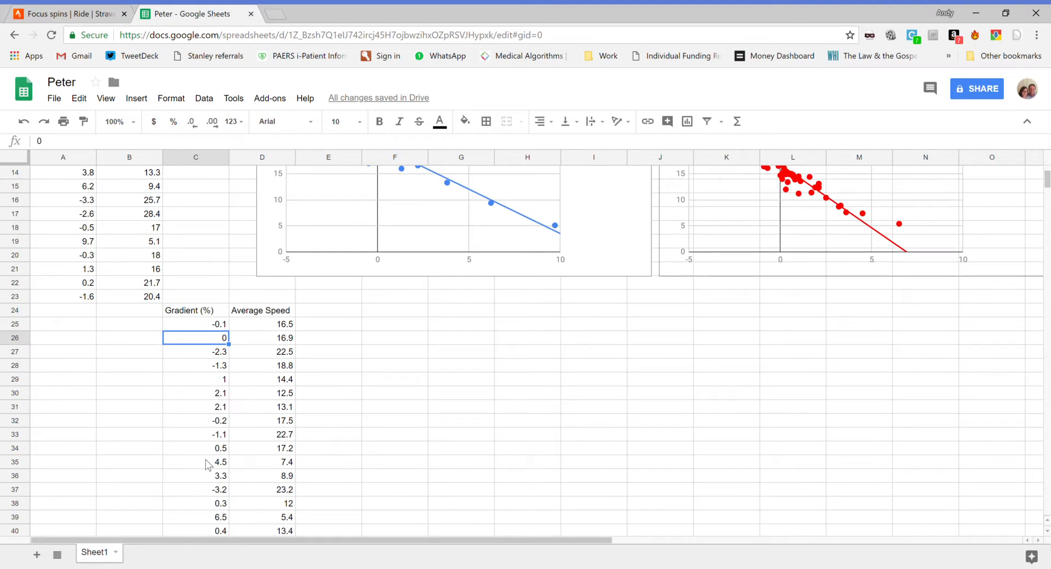
scroll(208, 465, up, 3)
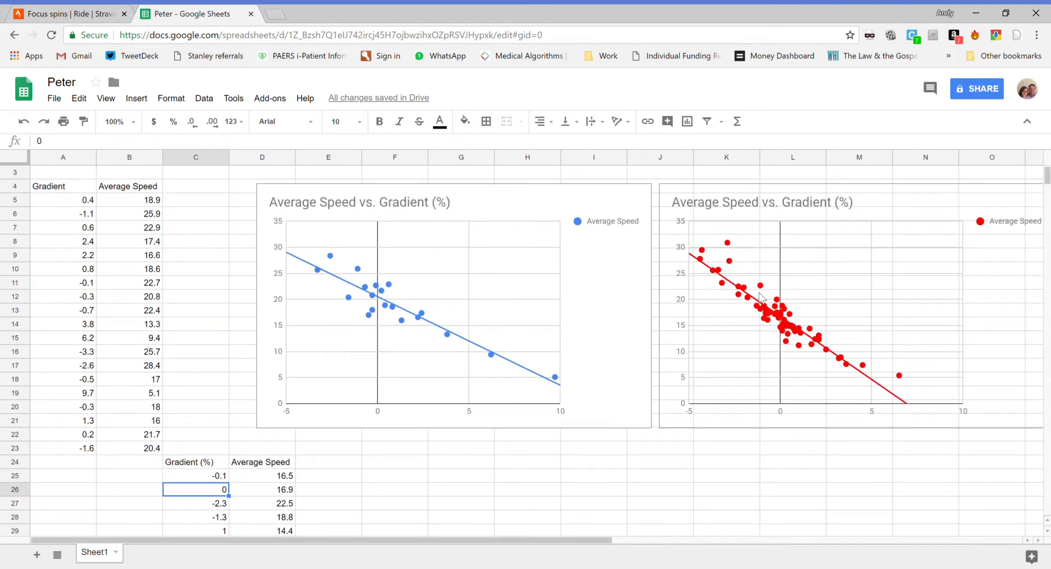
Step: Move the red scatter chart back over the blue one so their axes line up for comparing the trendlines
click(868, 212)
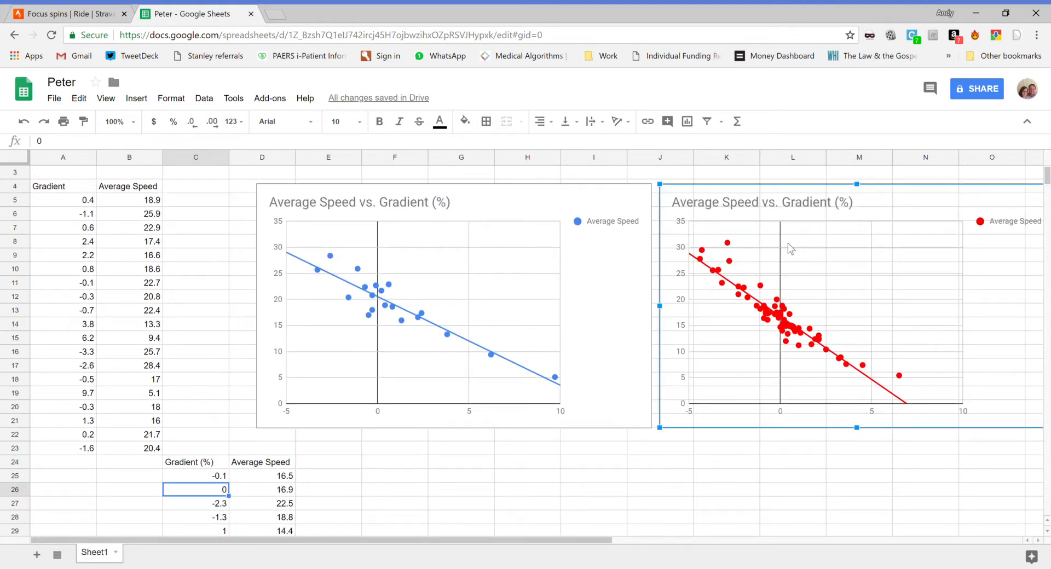
drag(945, 207, 602, 209)
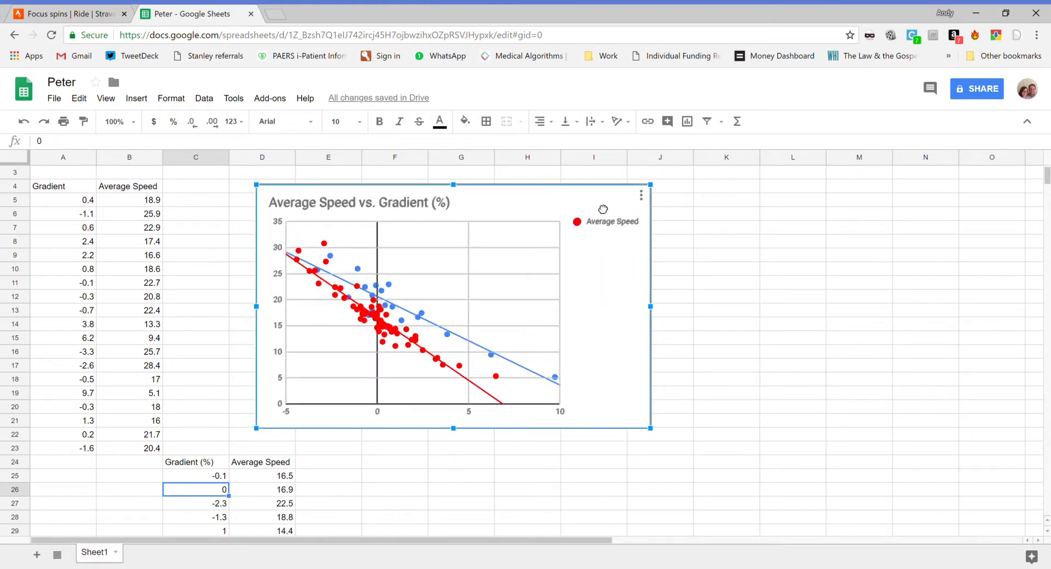
drag(602, 209, 604, 209)
click(690, 260)
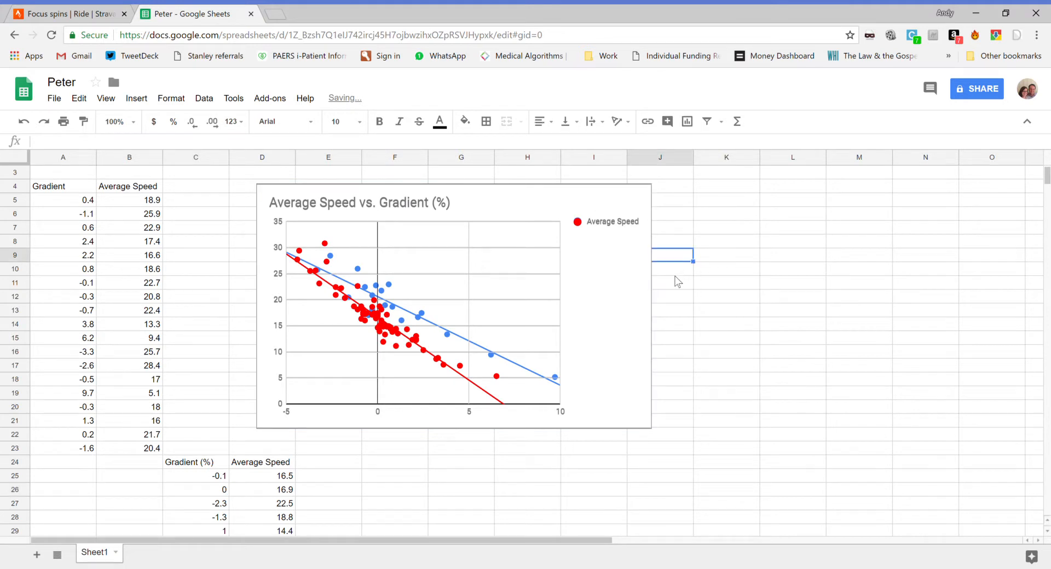
click(587, 288)
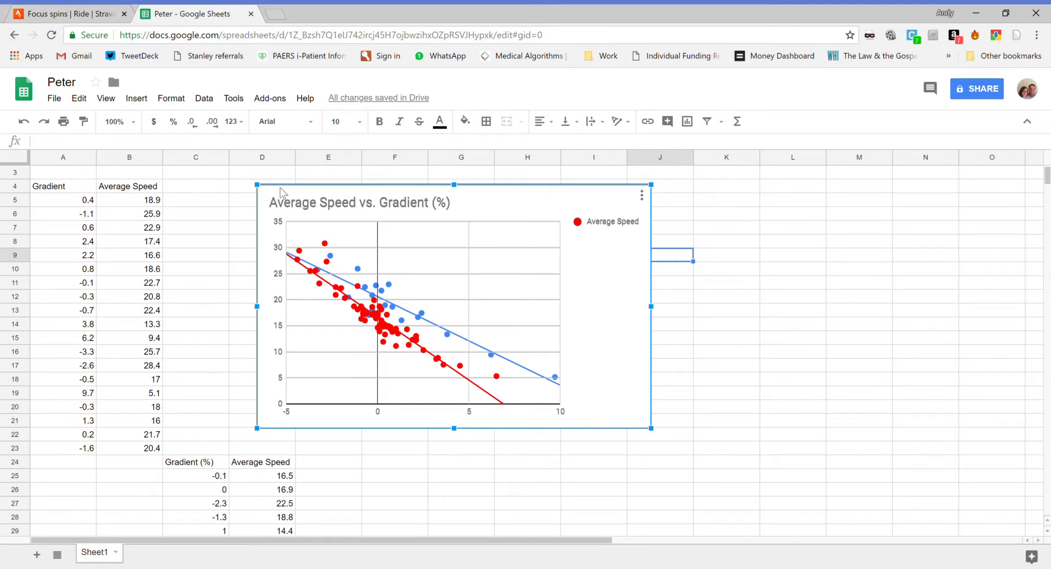
Step: Return to the Google Sheets file list, open the Gradients spreadsheet, and look through its 2-mile and 1-mile data tables
click(12, 36)
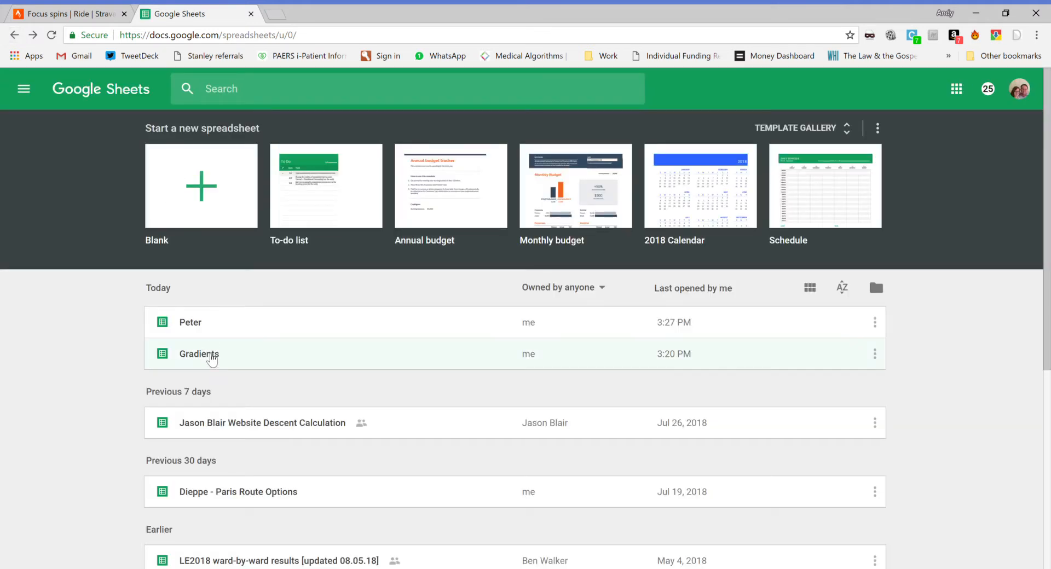
click(206, 344)
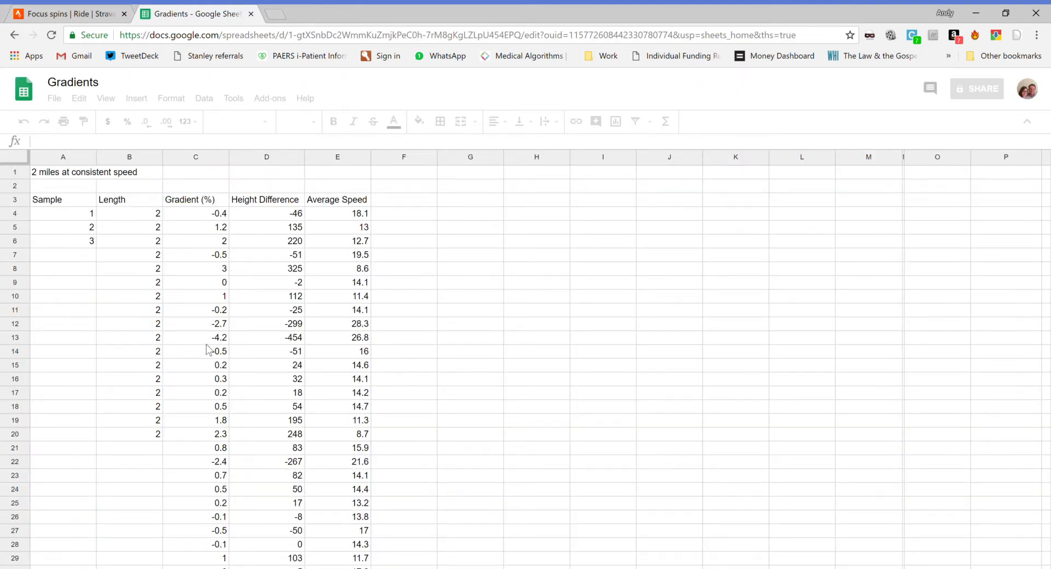
scroll(206, 345, down, 12)
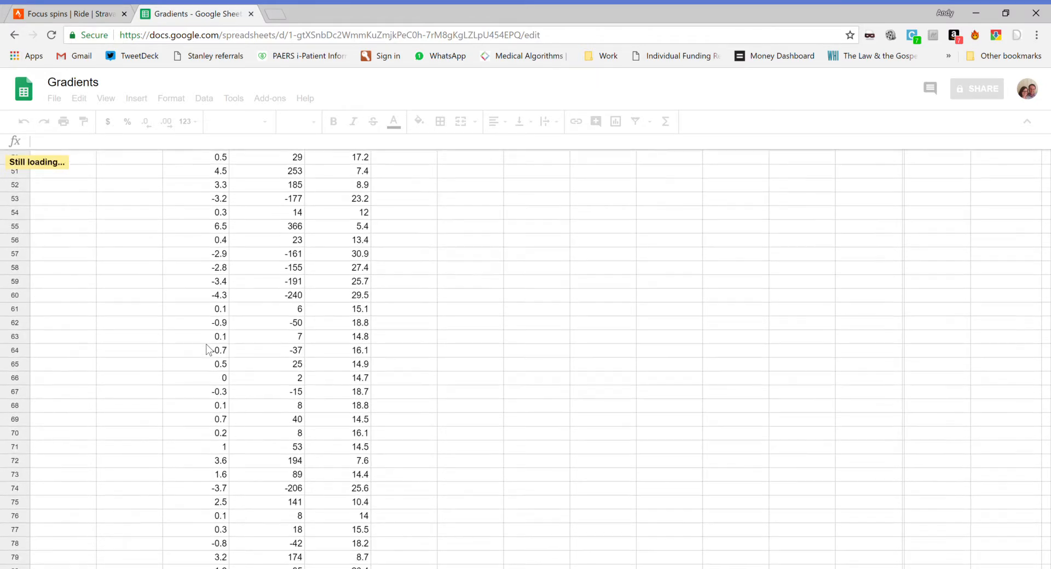
scroll(206, 343, down, 5)
click(208, 377)
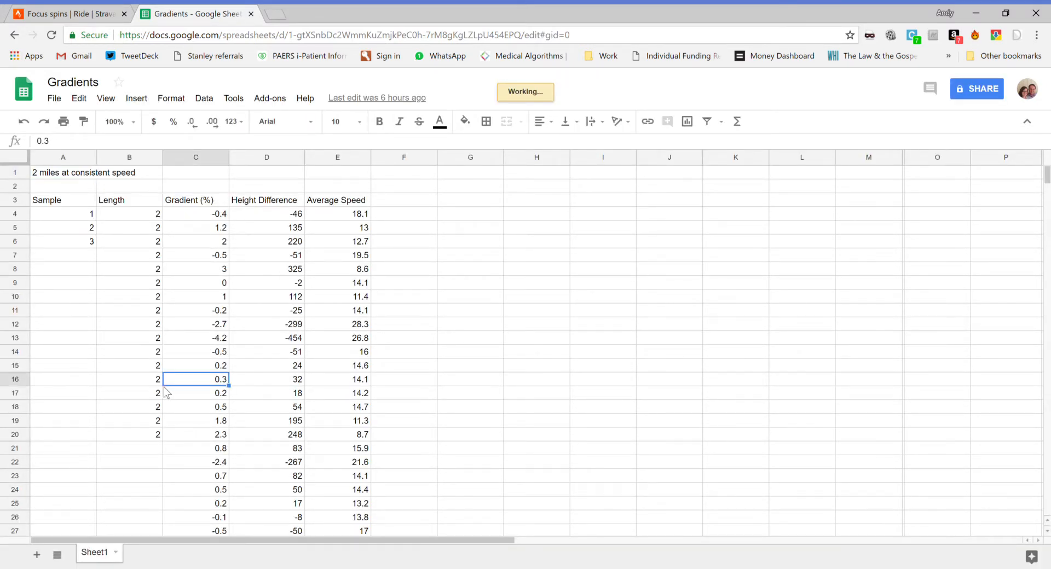
scroll(165, 388, down, 16)
scroll(163, 386, down, 4)
scroll(163, 387, up, 13)
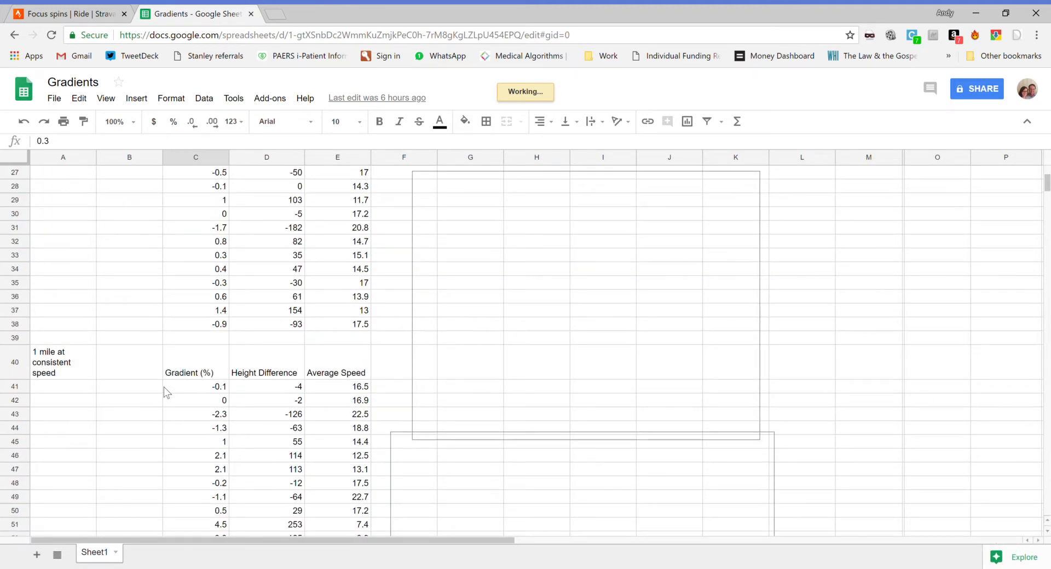
Step: Compare the blue scatter chart beside the 2-mile table with the red scatter chart beside the 1-mile table, and return to the blue chart
scroll(163, 386, up, 9)
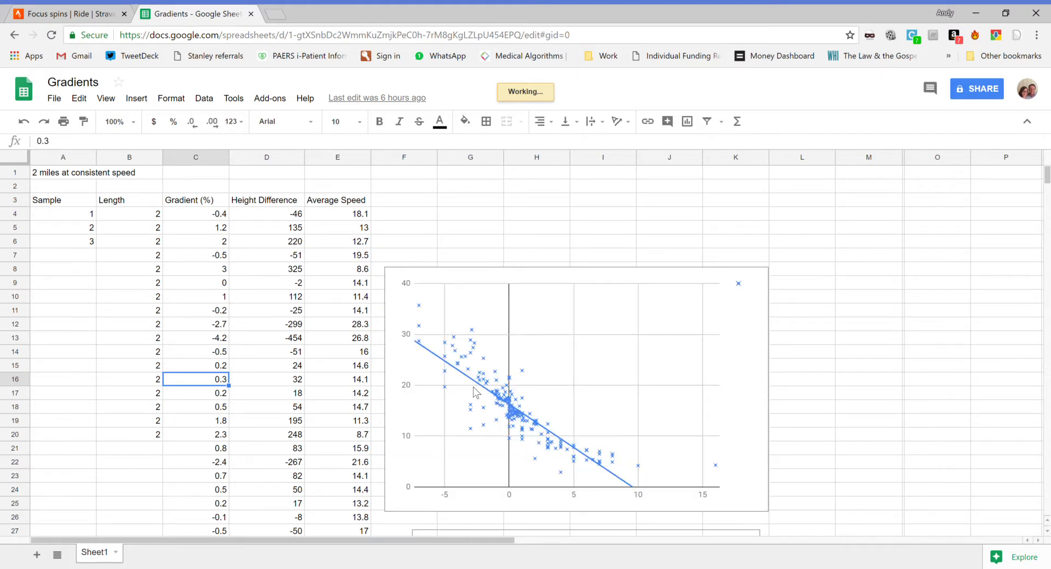
click(570, 273)
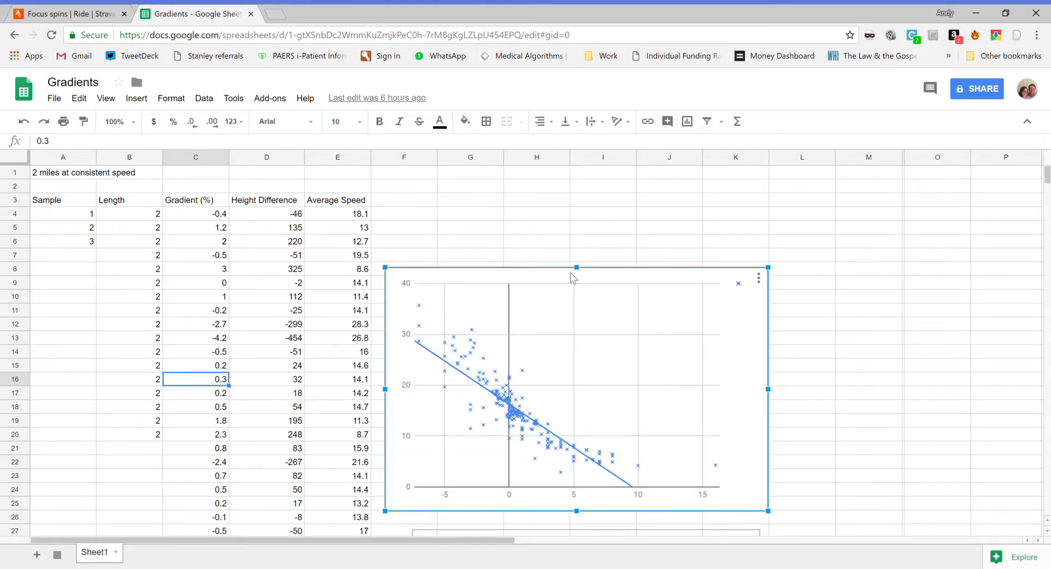
scroll(797, 427, down, 5)
scroll(797, 425, down, 5)
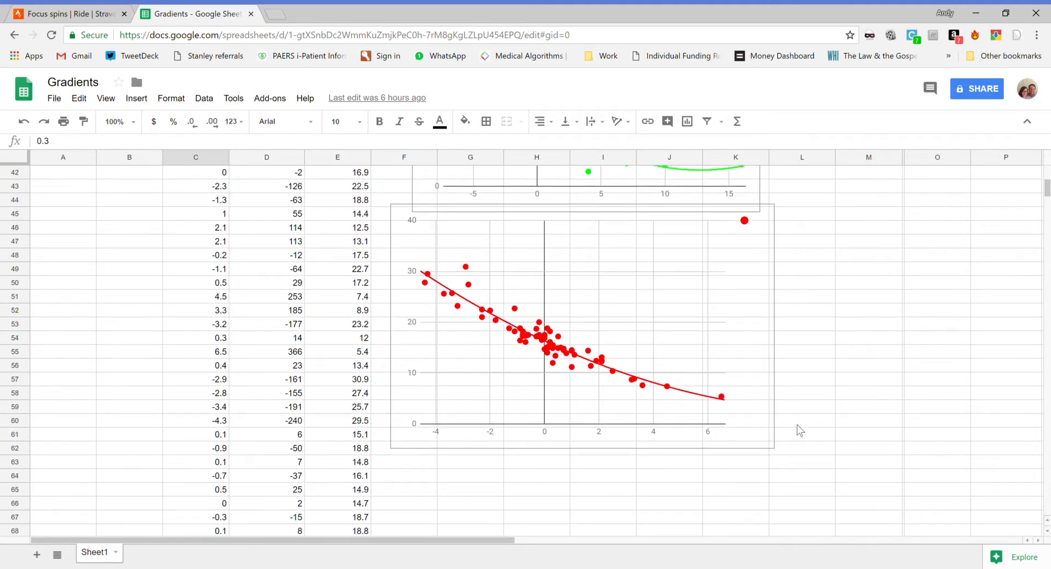
scroll(695, 263, up, 8)
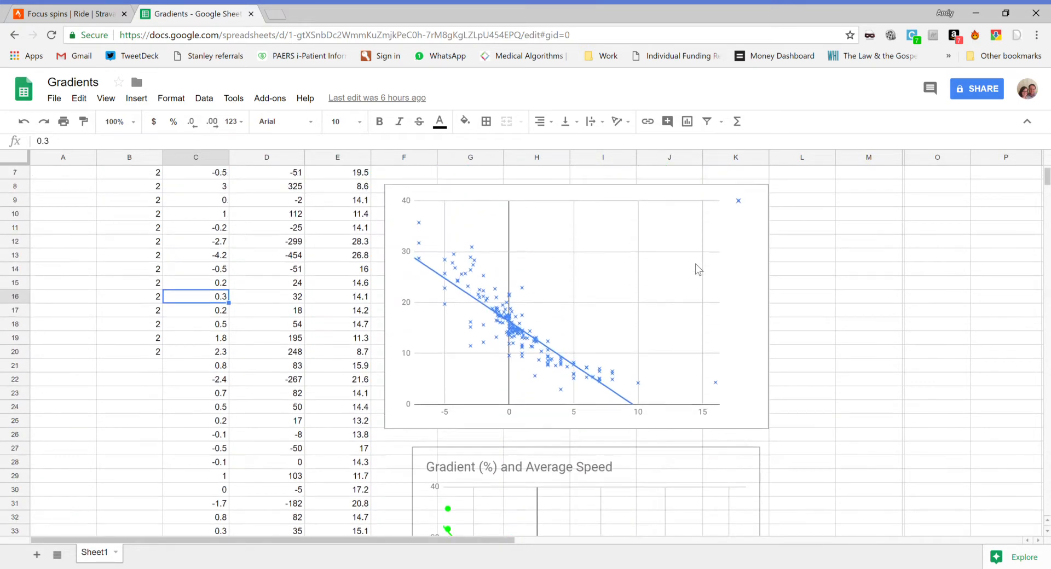
scroll(695, 264, up, 2)
click(572, 325)
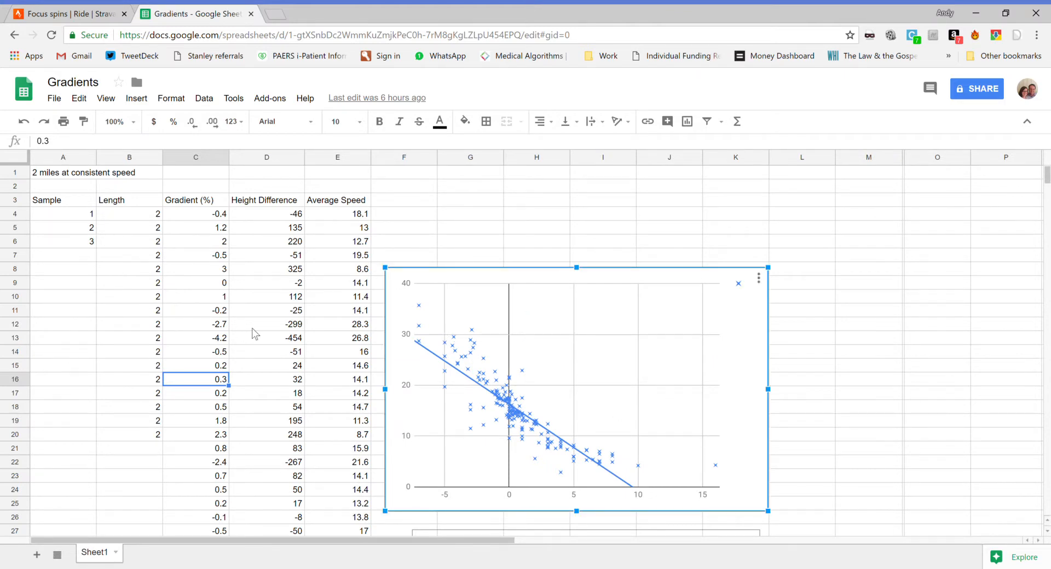
Step: Examine the green Gradient (%) and Average Speed chart and its trendline, and return to the beginning of the sheet
scroll(260, 329, down, 2)
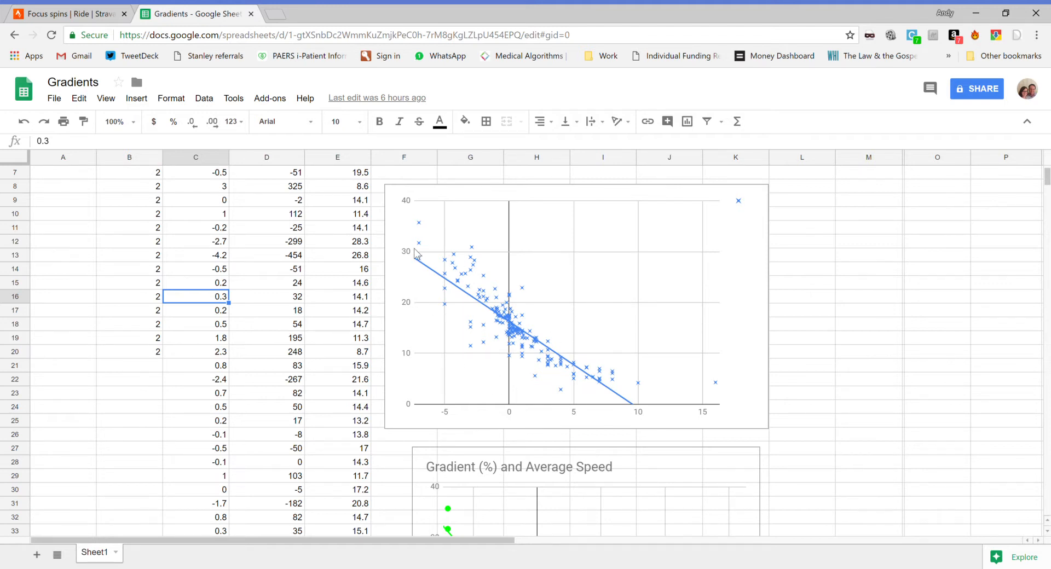
click(794, 352)
scroll(795, 351, down, 1)
scroll(794, 351, down, 4)
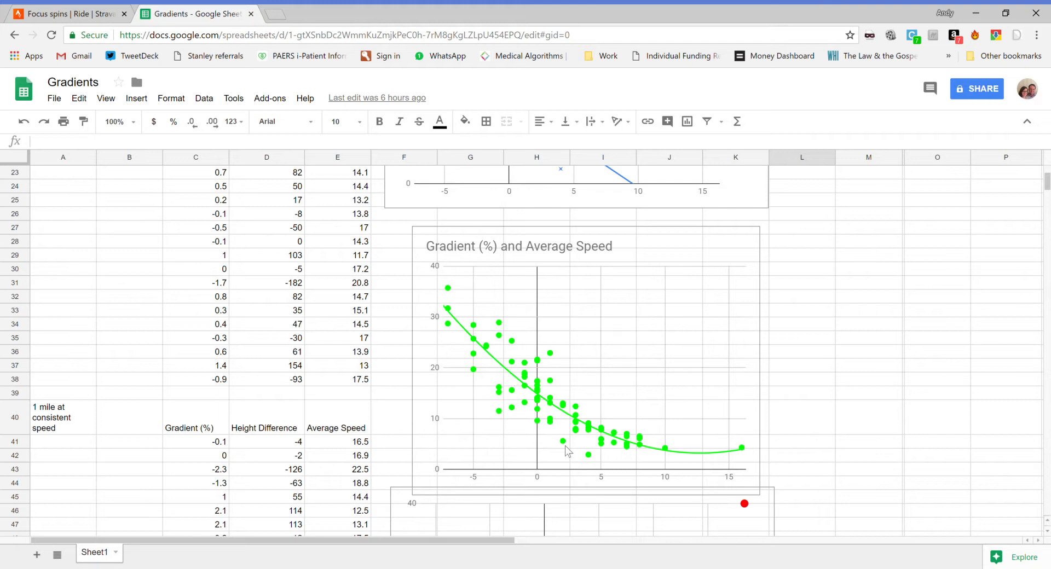
click(668, 411)
click(849, 412)
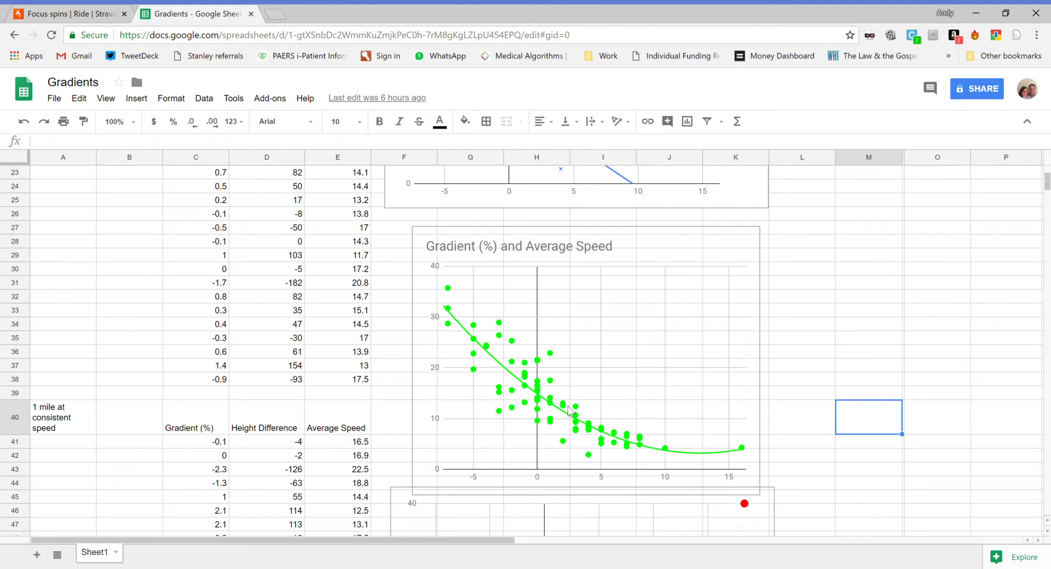
scroll(568, 411, up, 8)
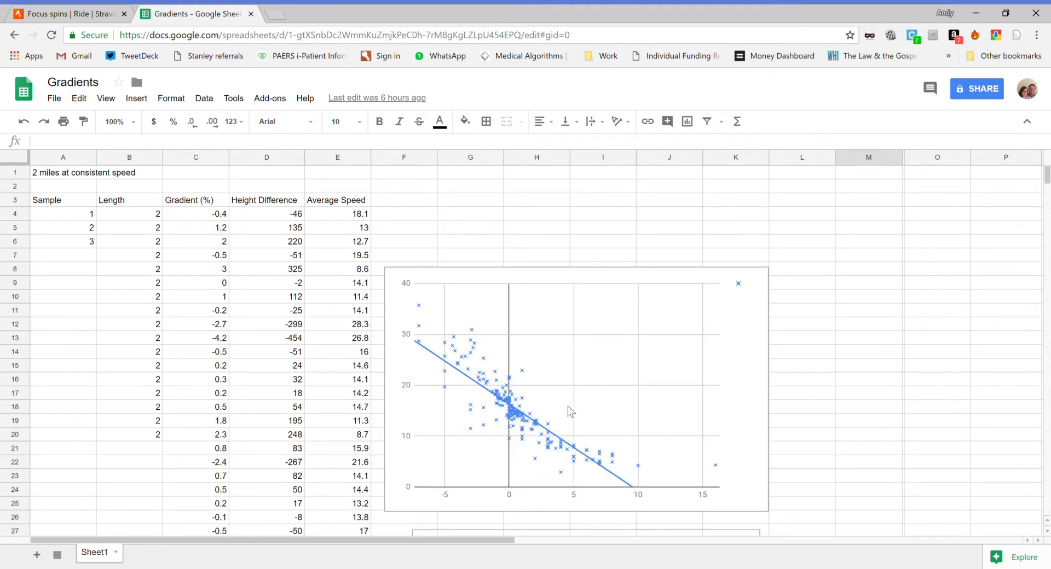
Step: Switch to the Strava ride, review its route map and elevation analysis, and return to the Gradients spreadsheet
click(43, 13)
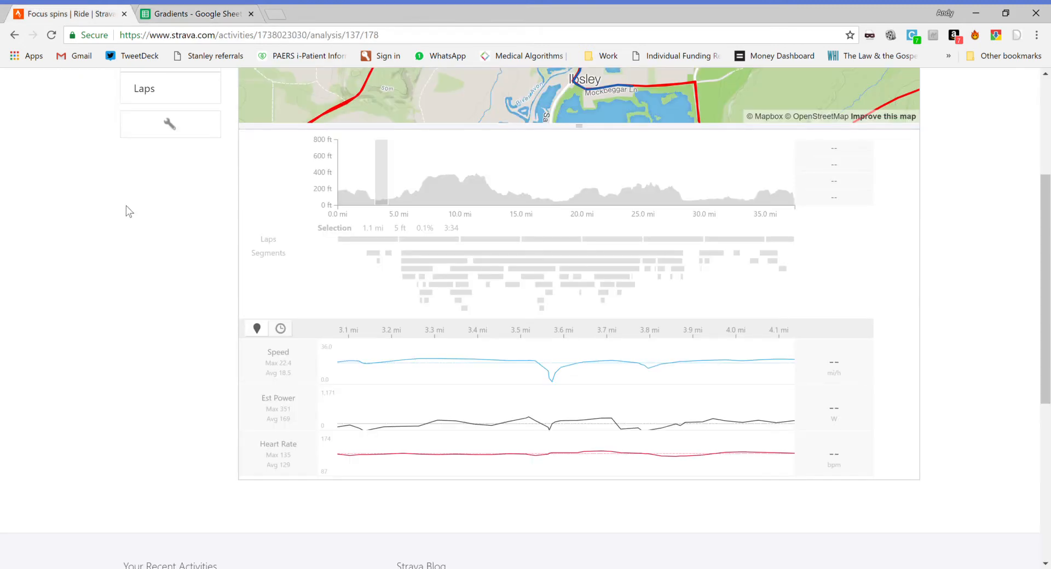
scroll(126, 211, up, 4)
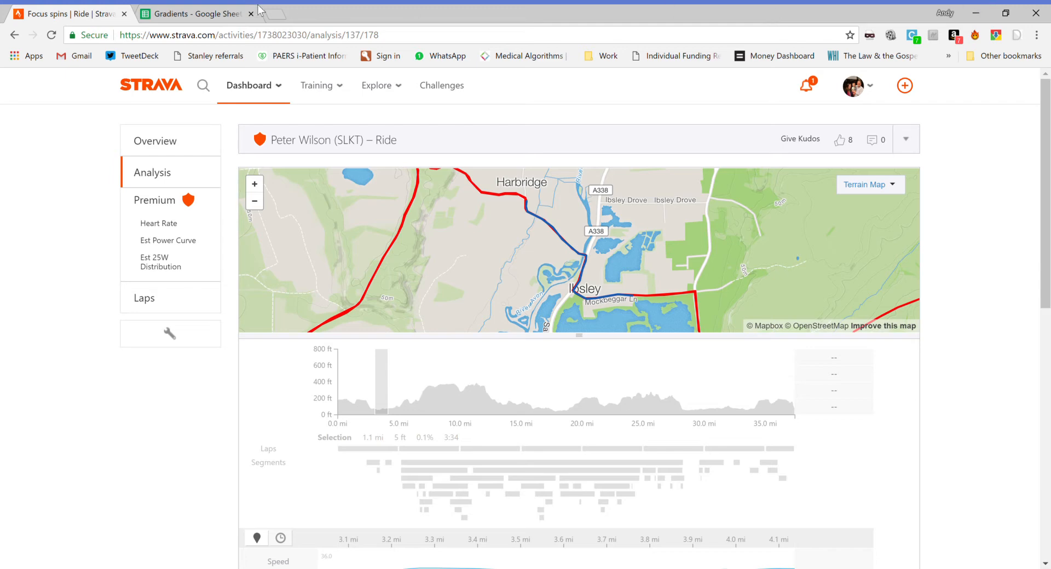
click(259, 10)
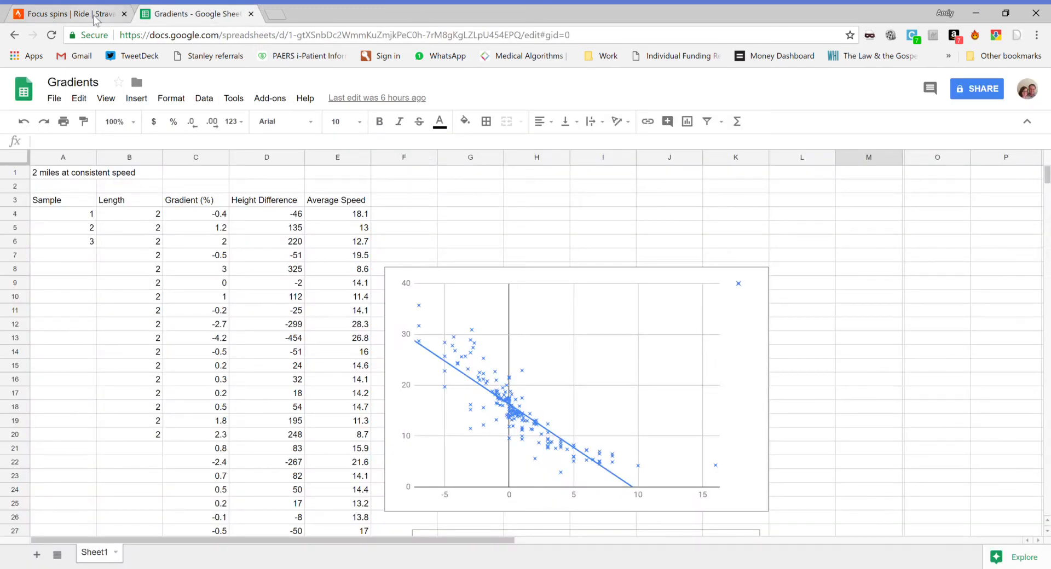
Step: Return to the Google Sheets file list, open the rider's 1-mile segments spreadsheet, and examine the overlaid red and blue trendlines
click(12, 35)
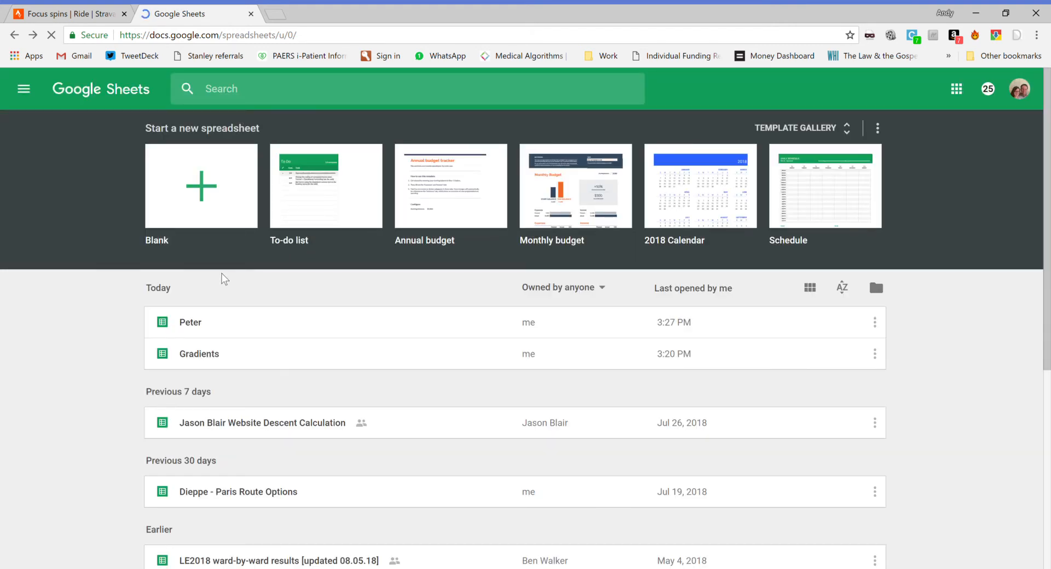
click(205, 354)
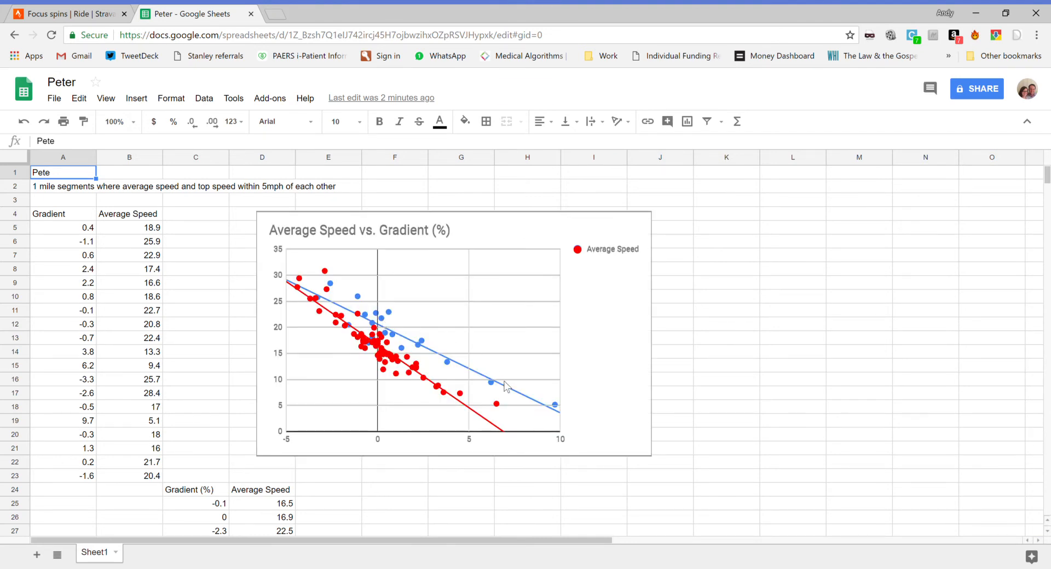
click(595, 404)
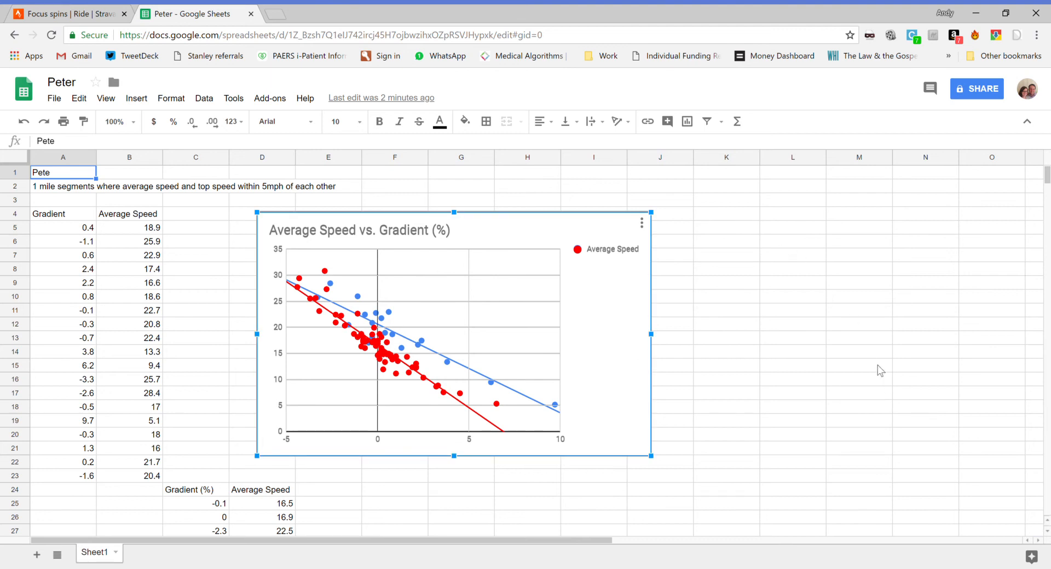
click(822, 234)
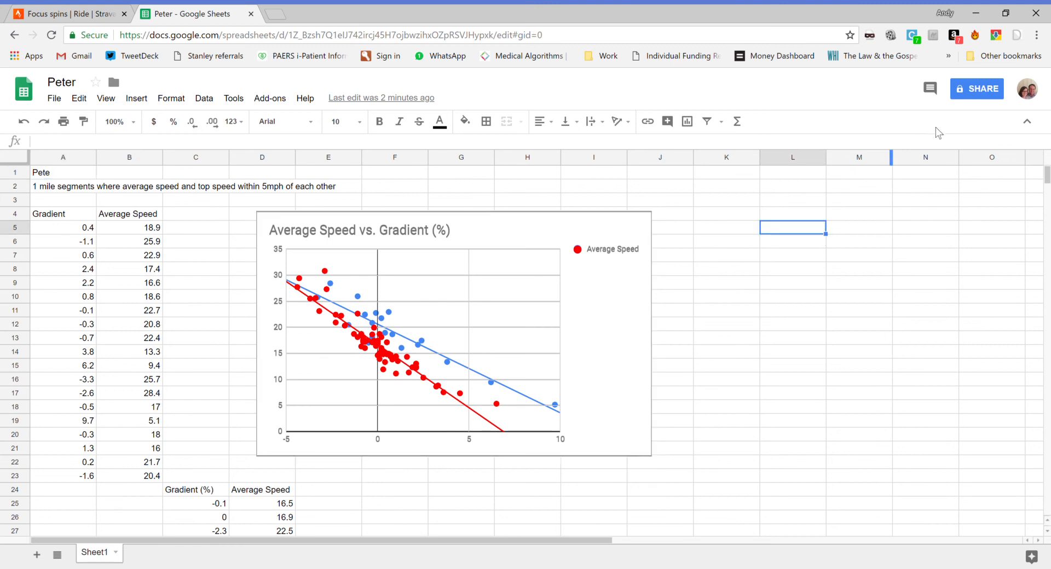